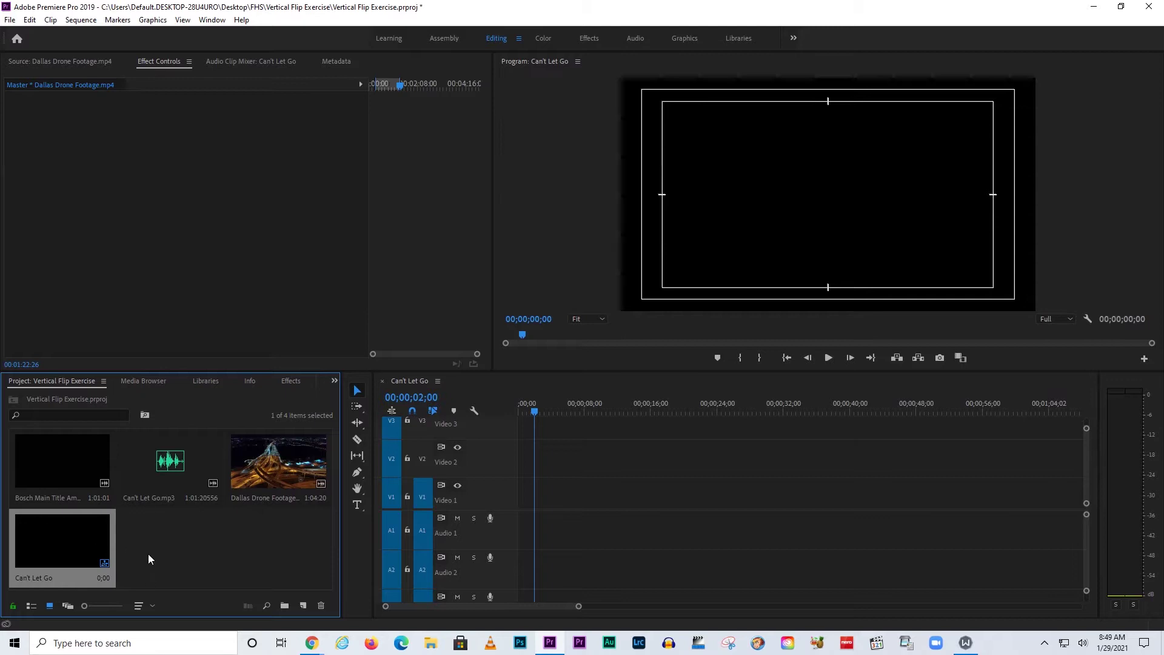
Step: Load the Bosch Main Title Amazon Originals Can't Let Go.mp4 clip into the Source monitor
{"action": "double_click", "coordinate": [51, 460]}
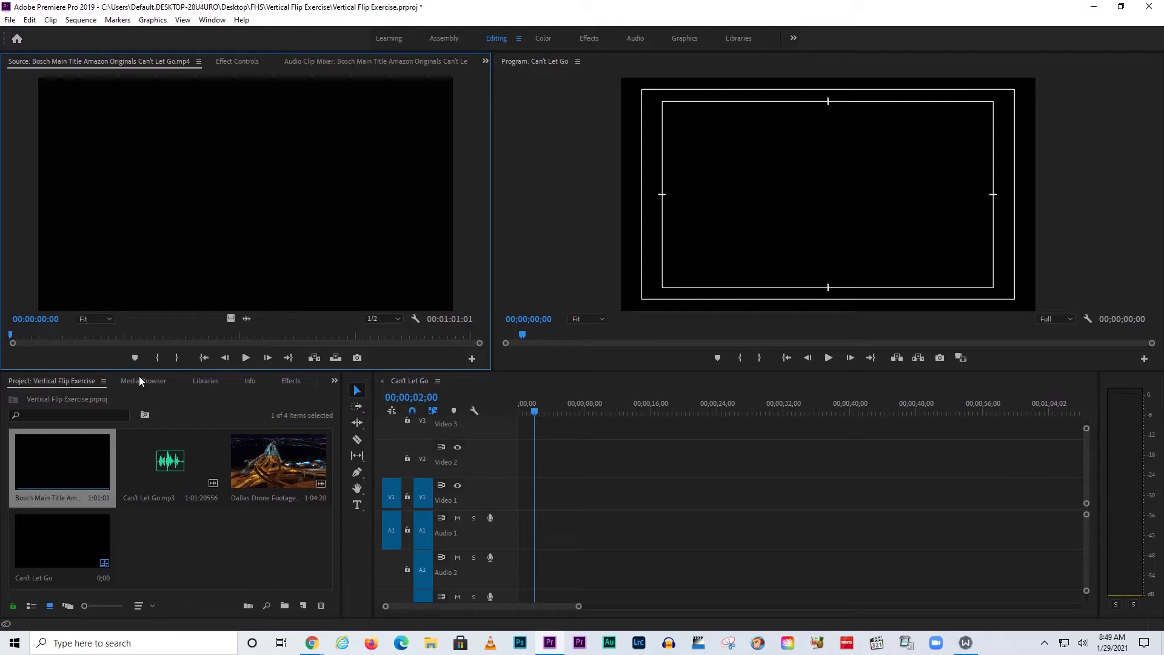
{"action": "left_click", "coordinate": [246, 357]}
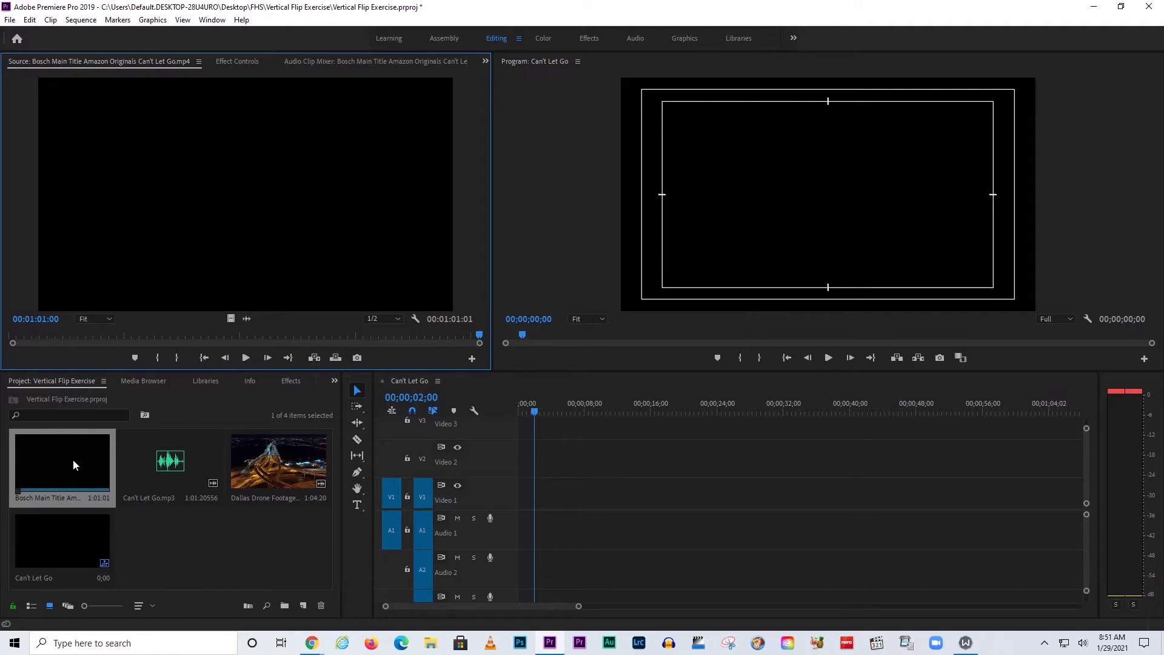
Step: Place Can't Let Go.mp3 on Audio 1, then preview the Dallas Drone Footage clip in the Source monitor
{"action": "double_click", "coordinate": [172, 471]}
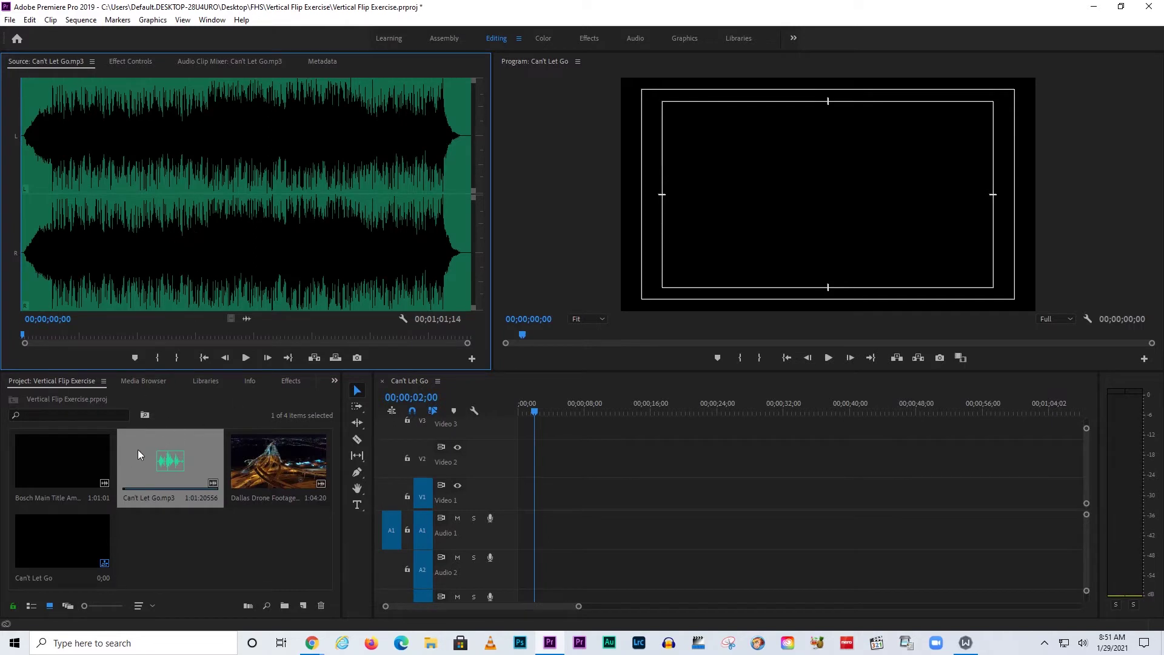
{"action": "left_click_drag", "start_coordinate": [151, 442], "coordinate": [519, 531]}
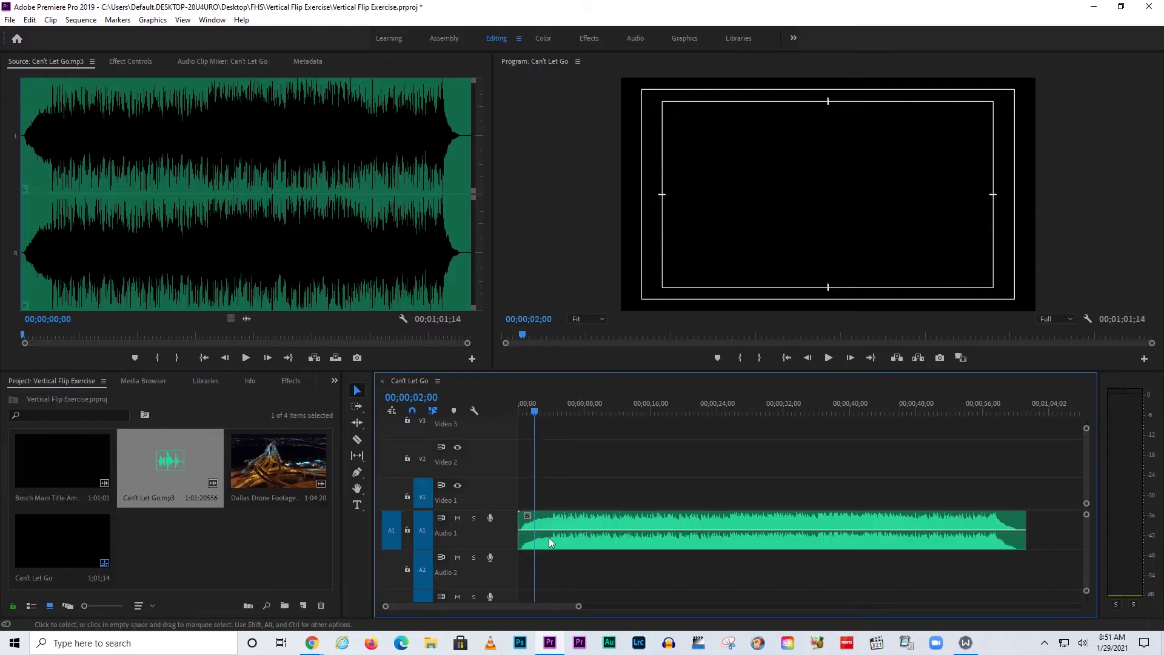
{"action": "double_click", "coordinate": [265, 474]}
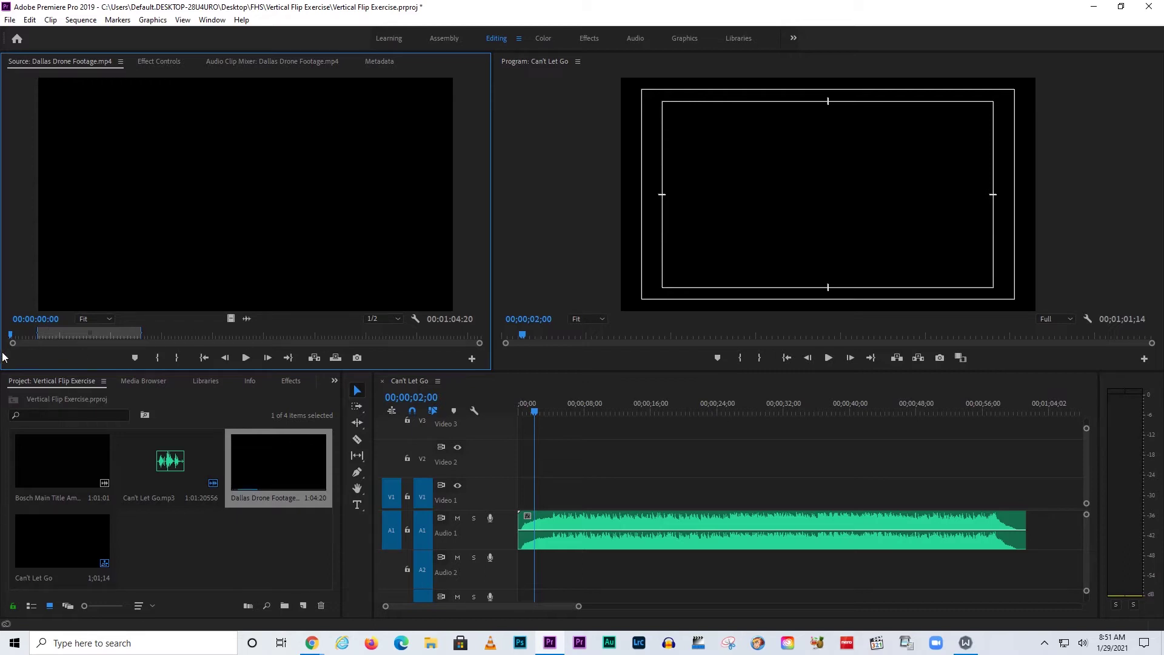
{"action": "mouse_move", "coordinate": [11, 337]}
{"action": "left_mouse_down"}
{"action": "mouse_move", "coordinate": [97, 340]}
{"action": "mouse_move", "coordinate": [23, 347]}
{"action": "left_mouse_up"}
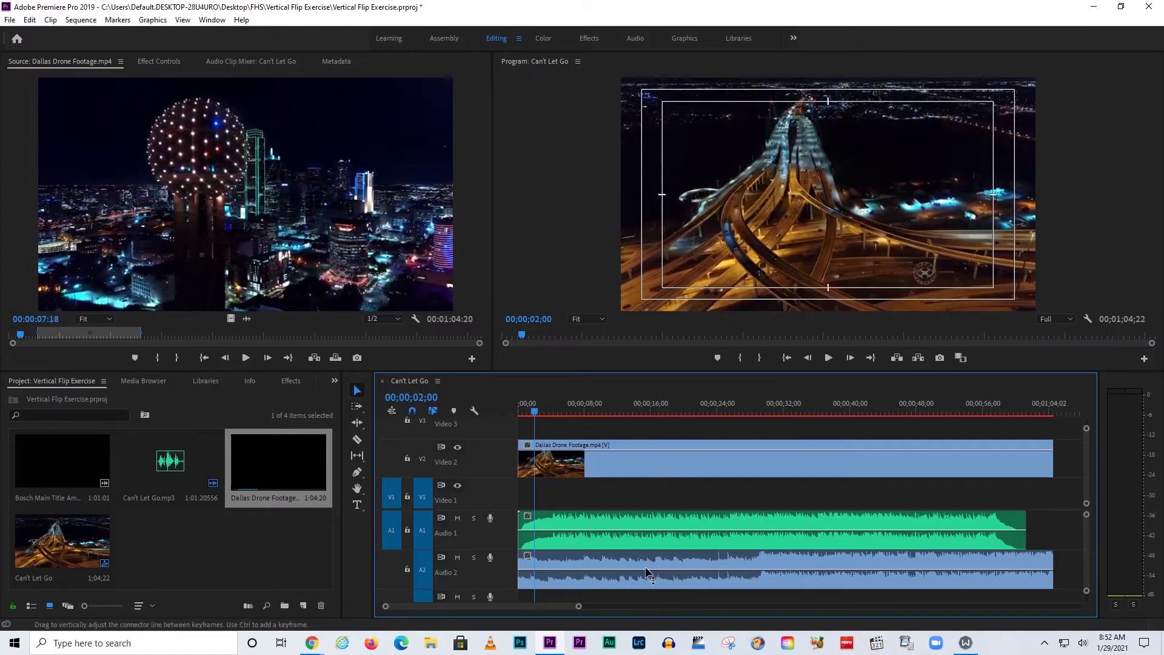
Step: Unlink and delete the drone clip's audio on Audio 2, then move its video to Video 1
{"action": "right_click", "coordinate": [651, 558]}
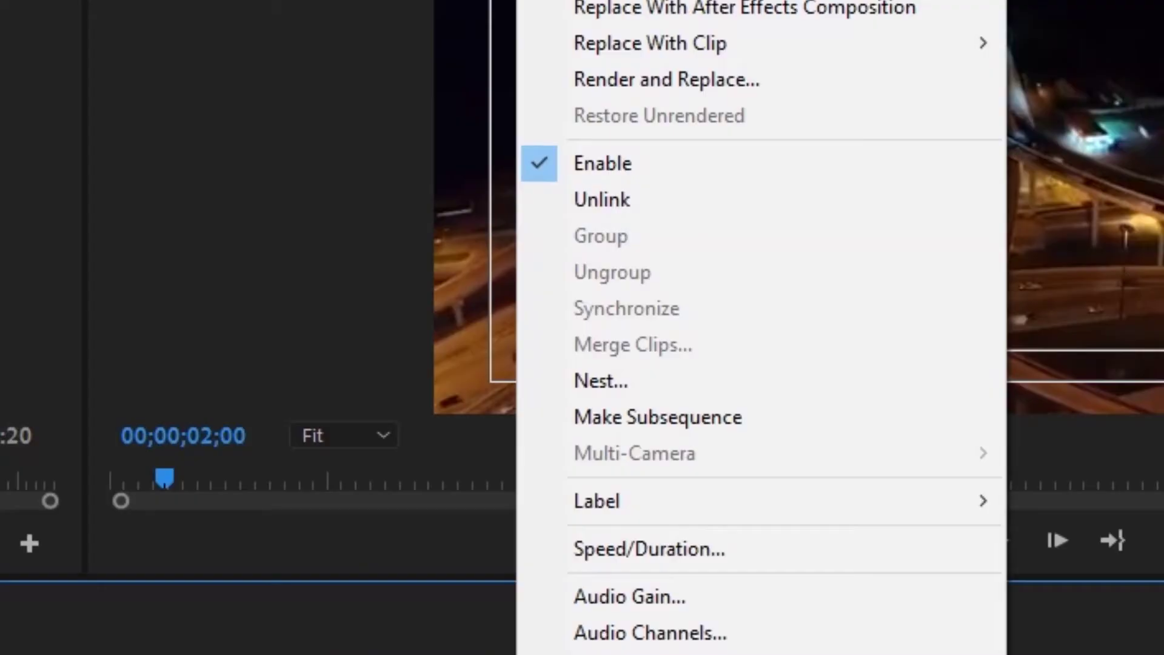
{"action": "left_click", "coordinate": [611, 199]}
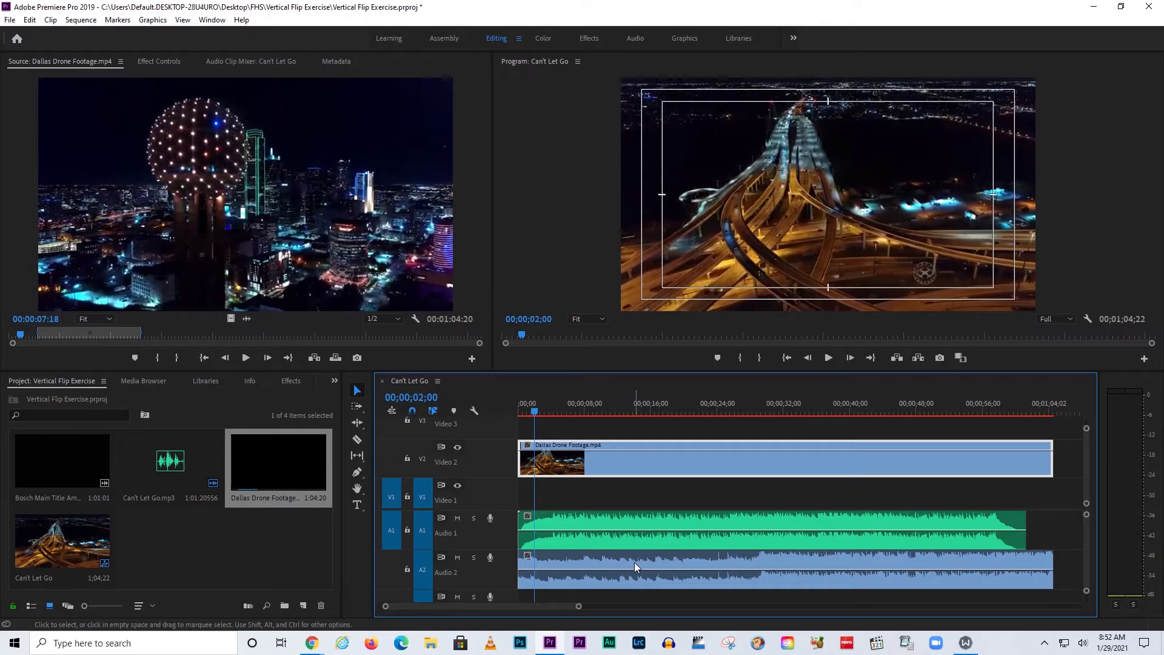
{"action": "left_click", "coordinate": [638, 558]}
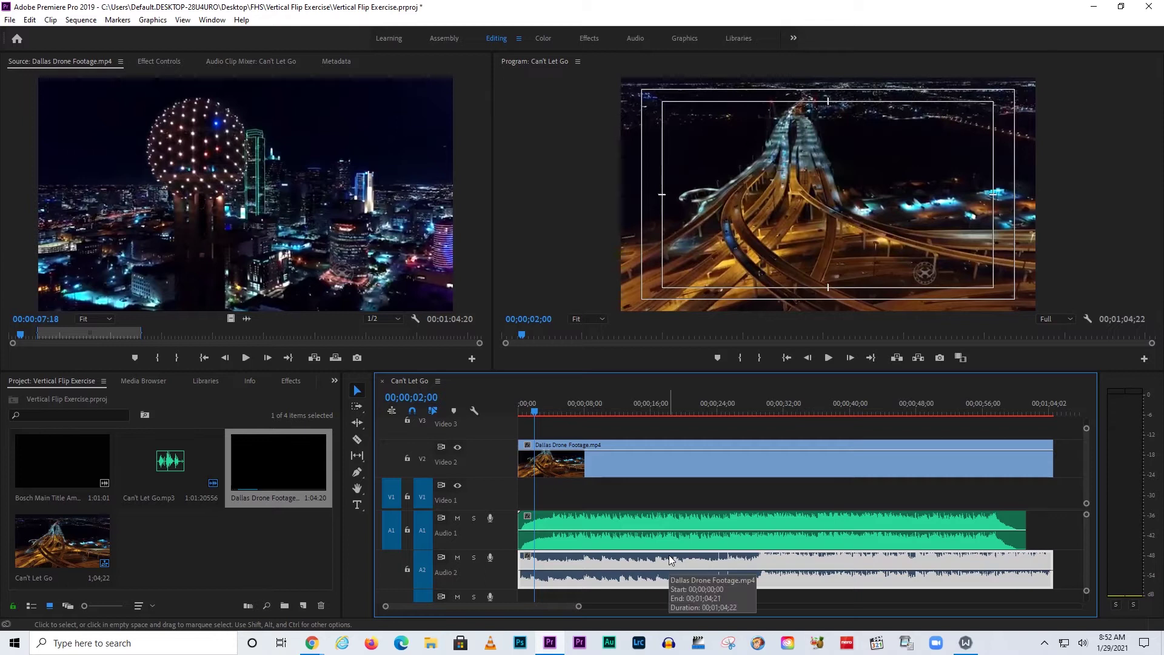
{"action": "key", "text": "Delete"}
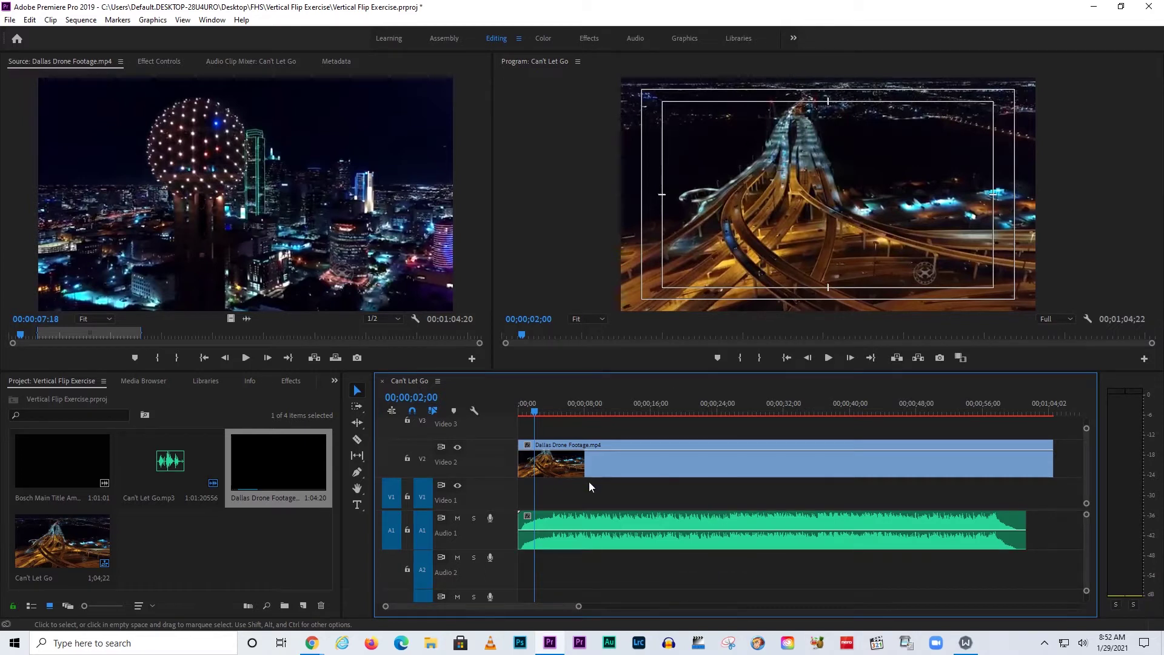
{"action": "left_click_drag", "start_coordinate": [588, 479], "coordinate": [582, 496]}
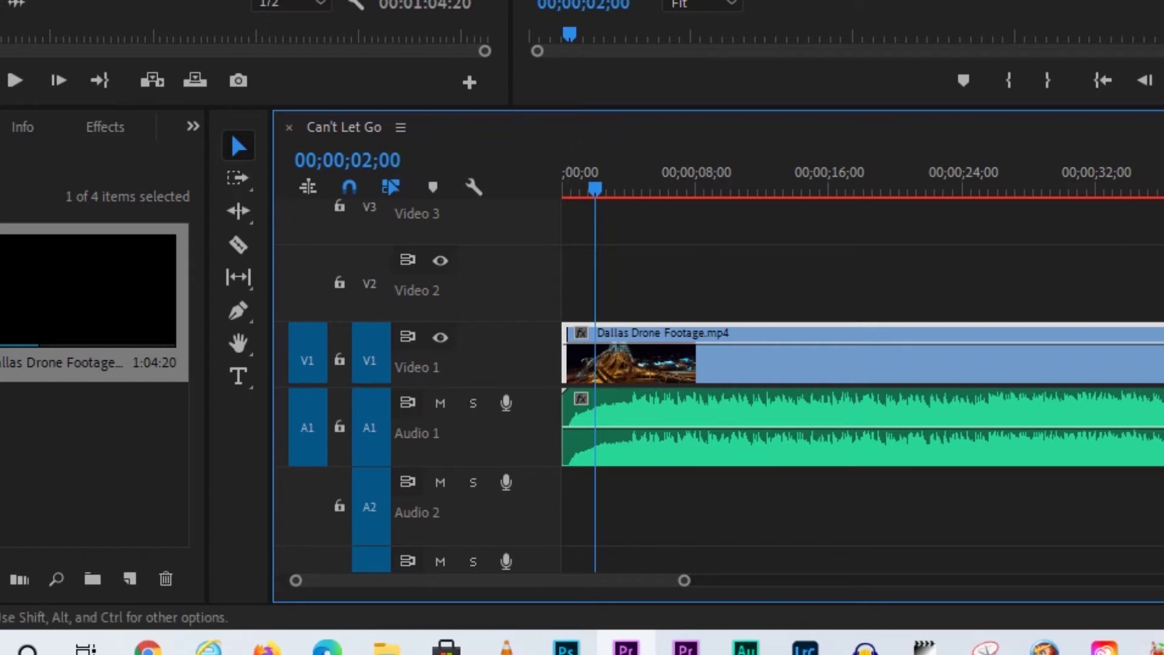
Step: Find the last overhead park frame before the Christmas tree shot near the drone footage's end
{"action": "left_click_drag", "start_coordinate": [593, 187], "coordinate": [934, 470]}
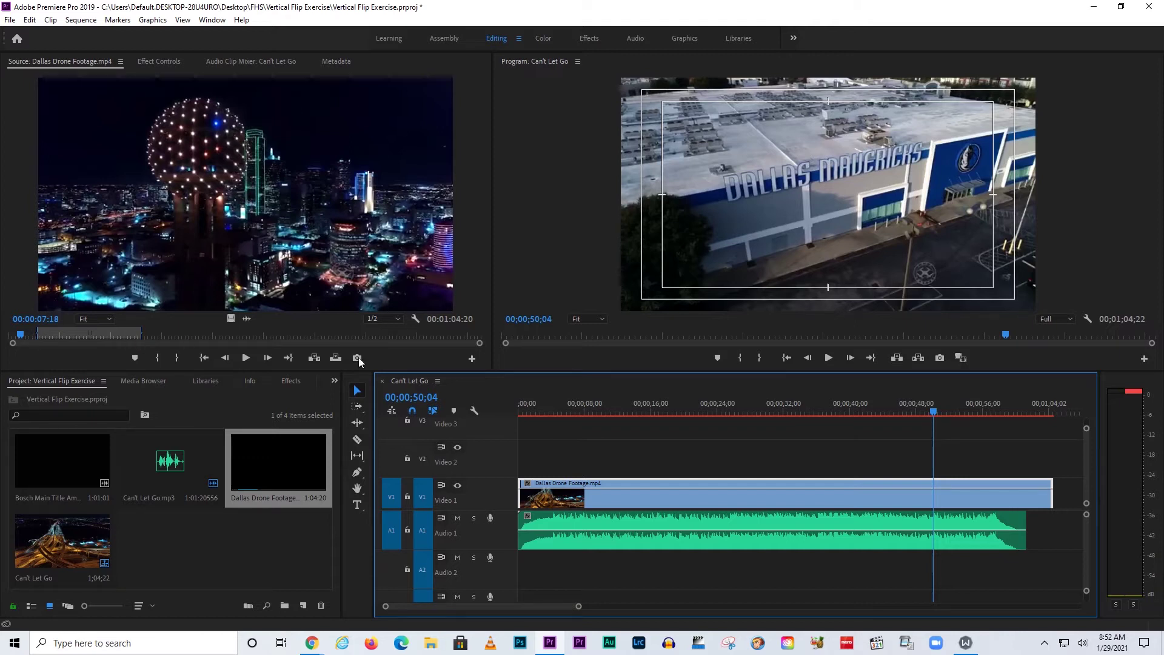
{"action": "left_click_drag", "start_coordinate": [932, 415], "coordinate": [995, 415]}
{"action": "key", "text": "space"}
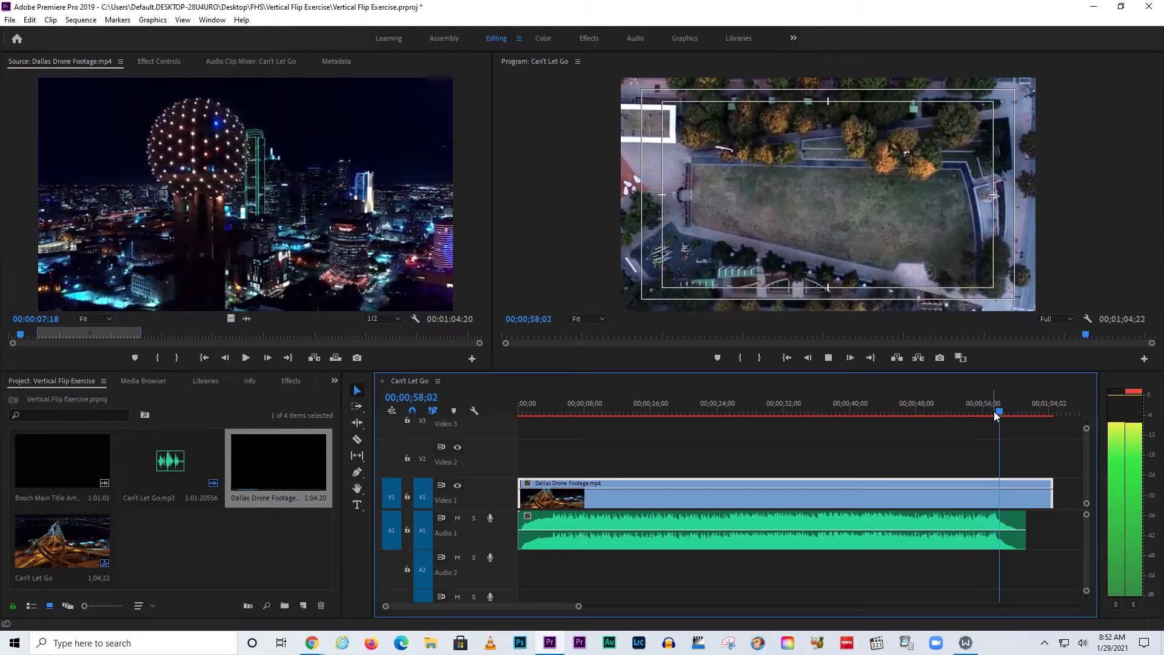
{"action": "key", "text": "space"}
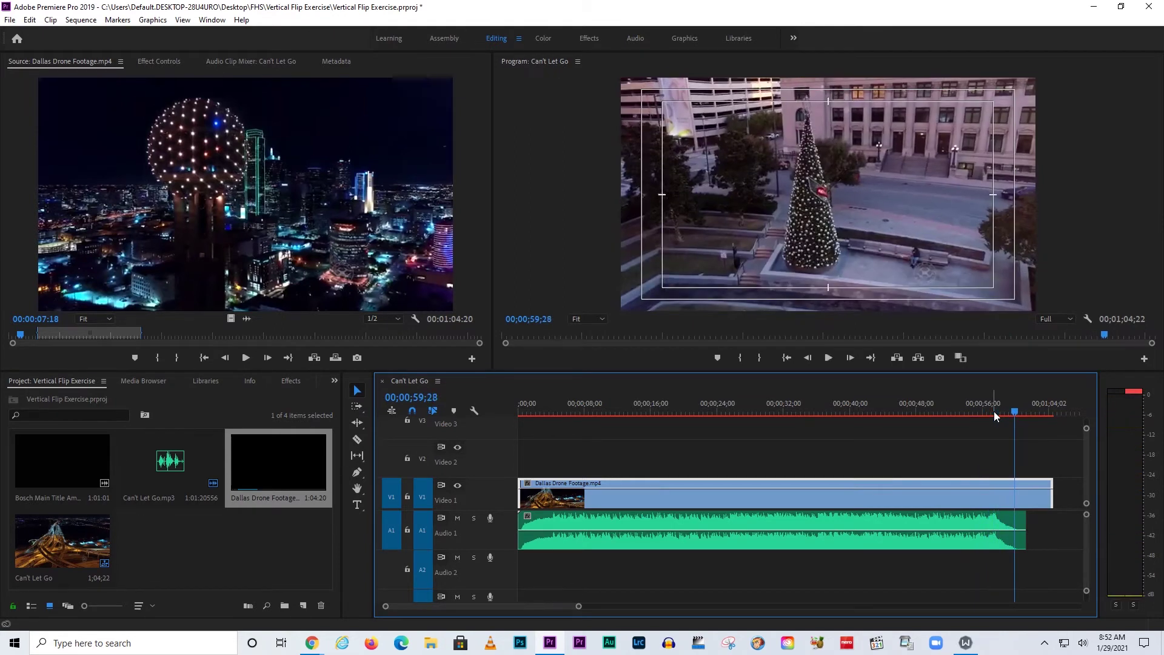
{"action": "key", "text": "Left"}
{"action": "key", "text": "Left"}
{"action": "key", "text": "Left"}
{"action": "key", "text": "Left"}
{"action": "key", "text": "Left"}
{"action": "key", "text": "Left"}
{"action": "key", "text": "Left"}
{"action": "key", "text": "Left"}
{"action": "key", "text": "Left"}
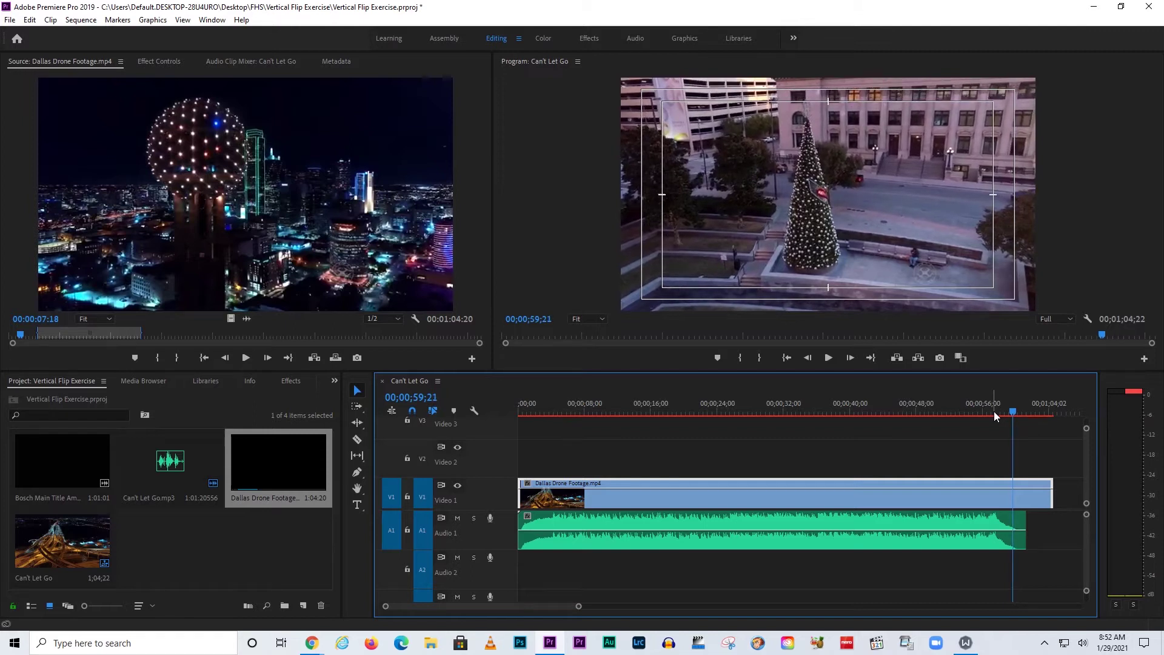
{"action": "key", "text": "Right"}
{"action": "key", "text": "Right"}
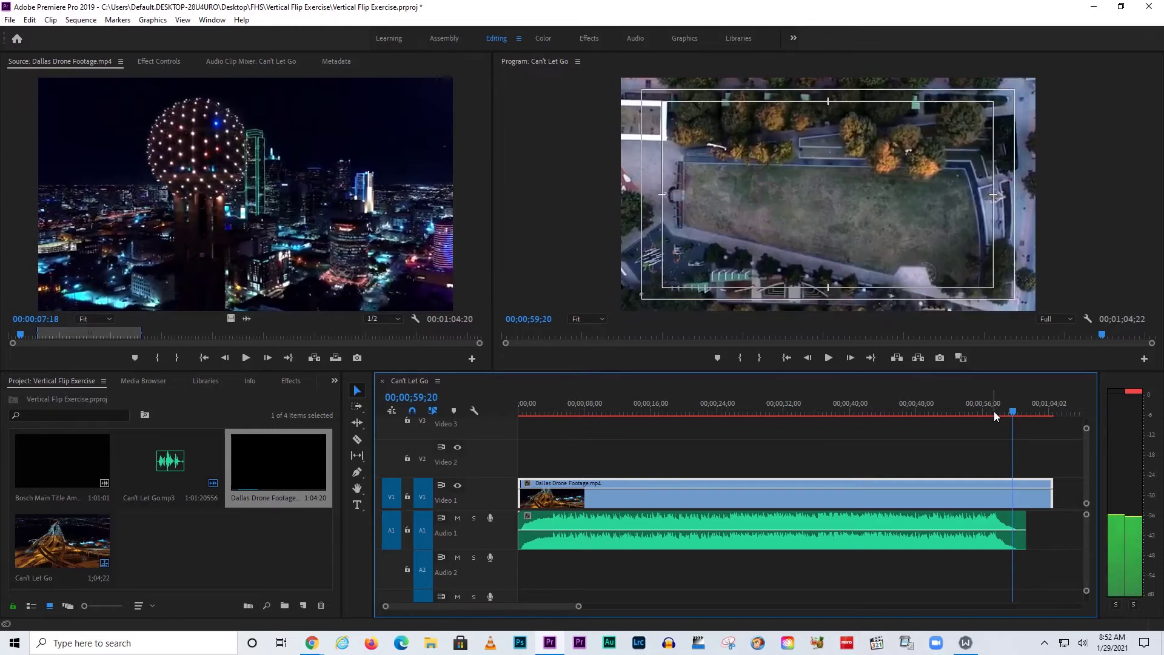
{"action": "key", "text": "Left"}
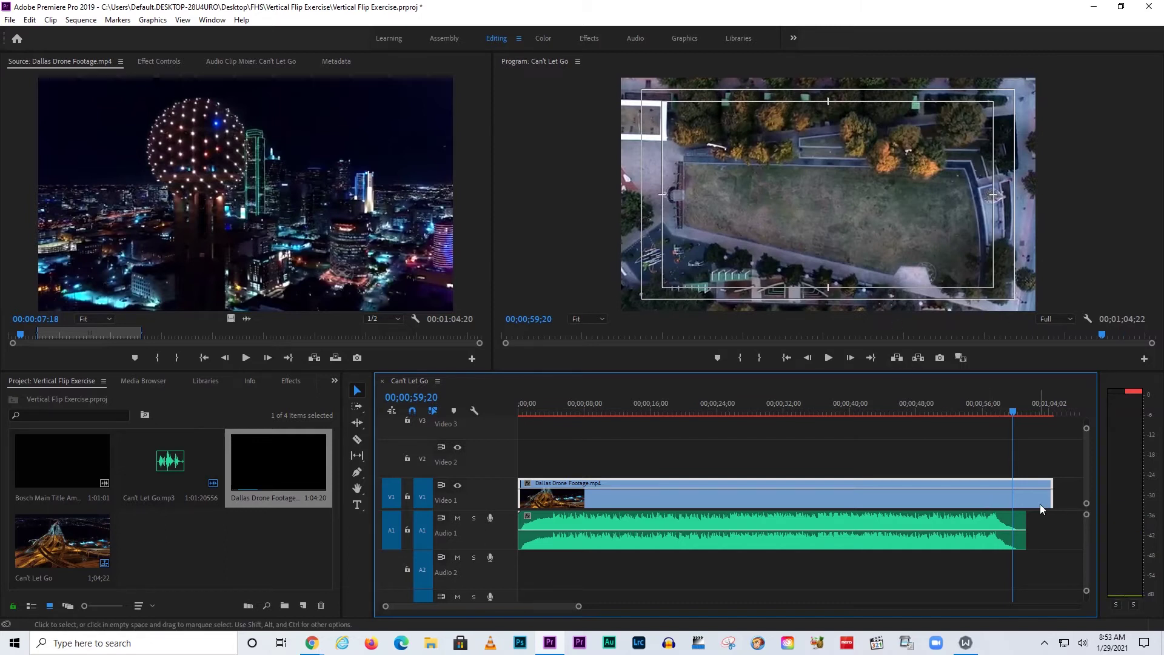
Step: Trim five seconds off the drone clip's end and review the new ending from 00;00;56;09
{"action": "left_click_drag", "start_coordinate": [1052, 498], "coordinate": [1010, 503]}
{"action": "left_click_drag", "start_coordinate": [1010, 414], "coordinate": [986, 413]}
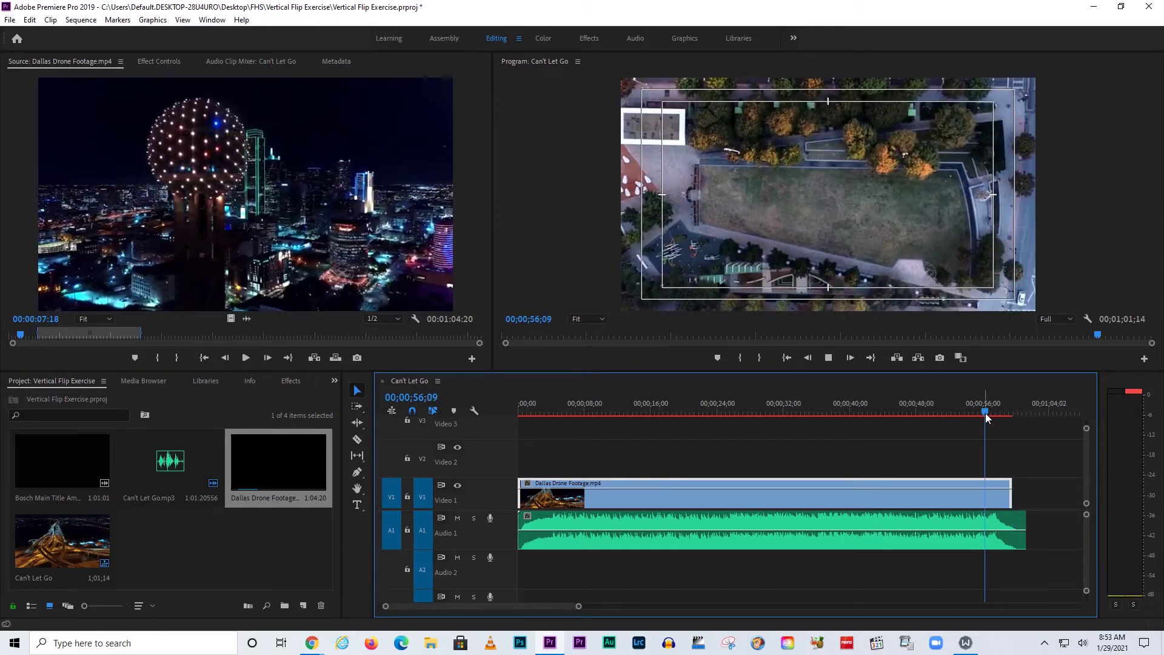
{"action": "key", "text": "space"}
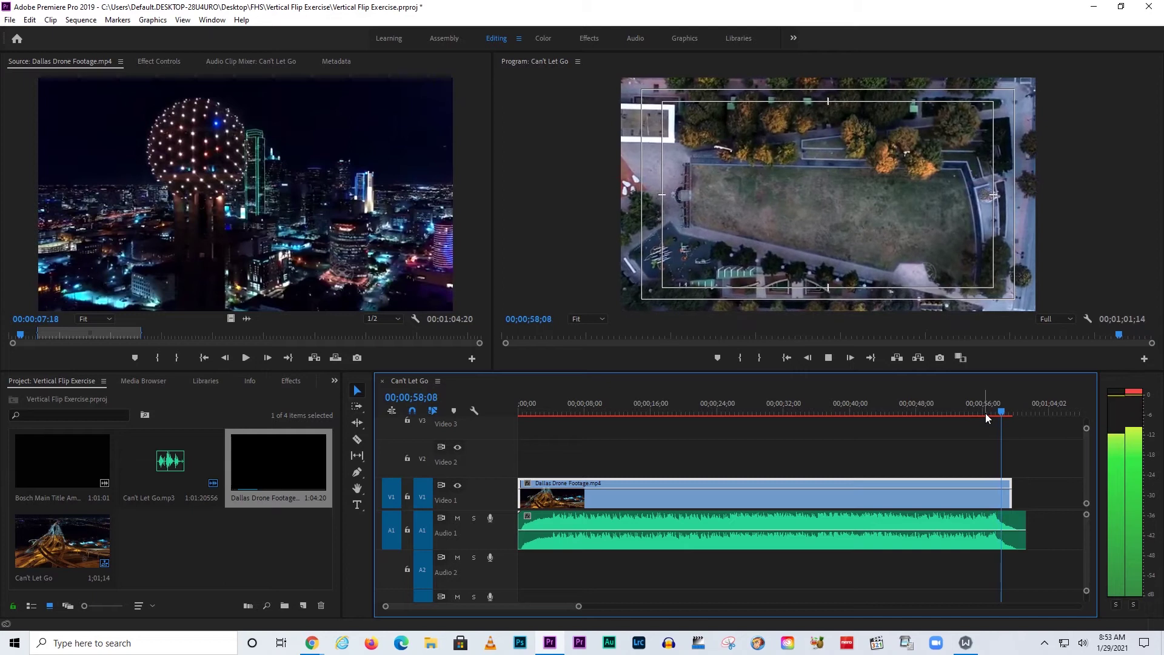
{"action": "left_click", "coordinate": [715, 413]}
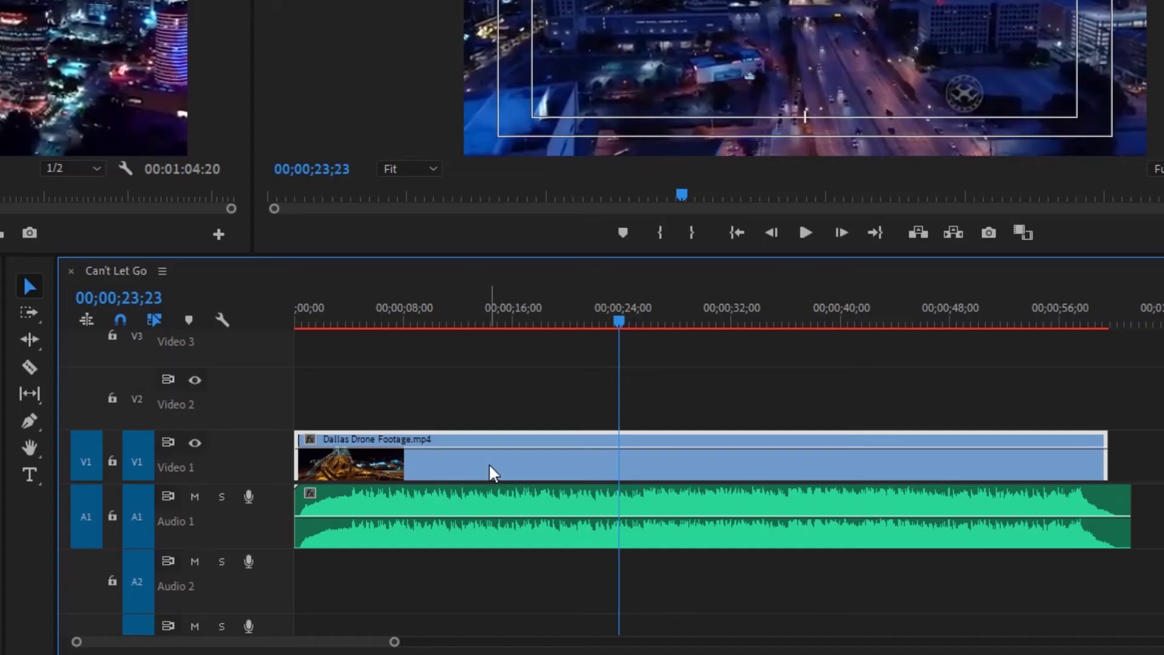
Step: Alt-drag a copy of the drone clip onto Video 2 and shift it a few seconds later
{"action": "left_click_drag", "start_coordinate": [494, 472], "coordinate": [503, 417]}
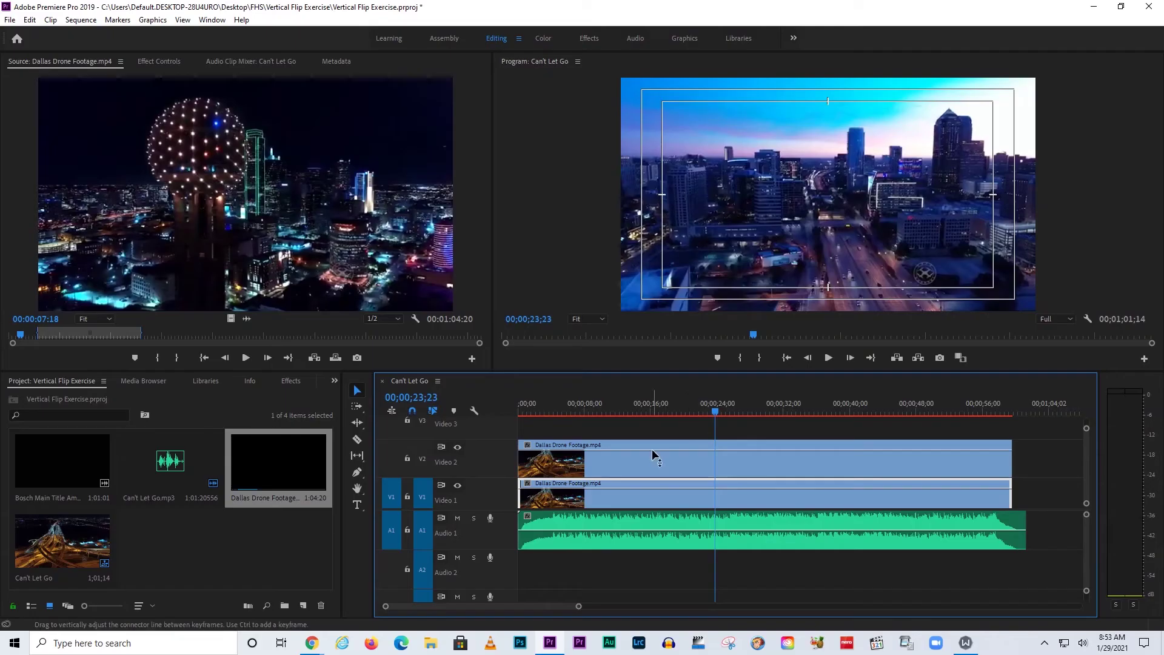
{"action": "left_click_drag", "start_coordinate": [663, 411], "coordinate": [706, 481]}
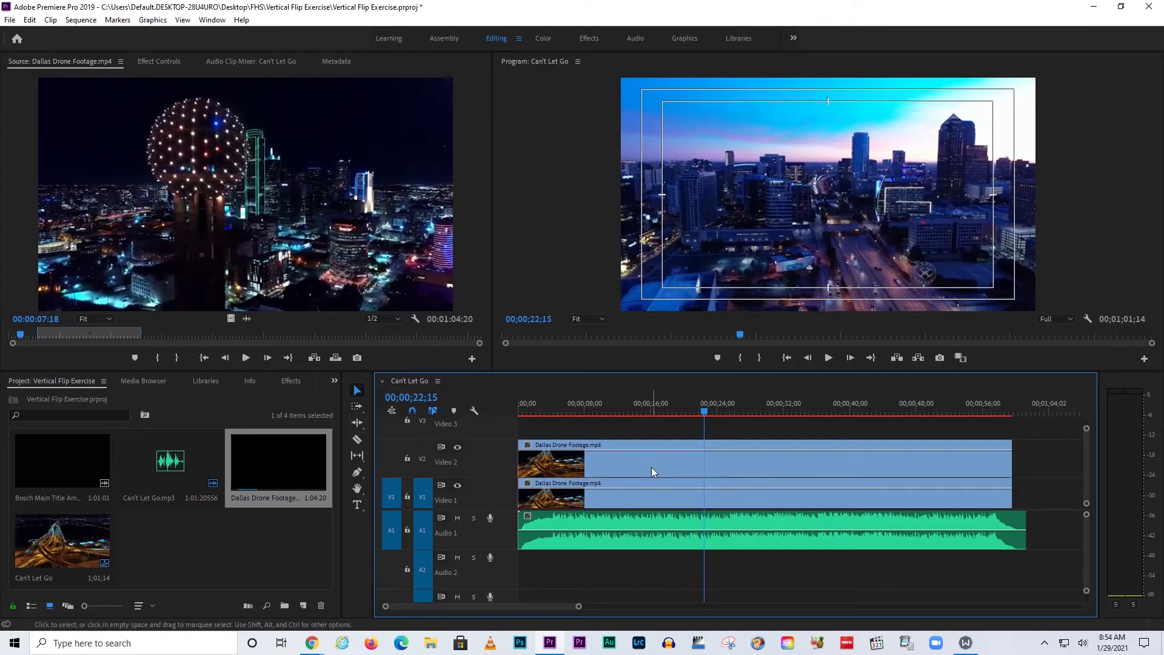
{"action": "left_click_drag", "start_coordinate": [654, 468], "coordinate": [708, 468]}
{"action": "left_click_drag", "start_coordinate": [532, 413], "coordinate": [547, 414]}
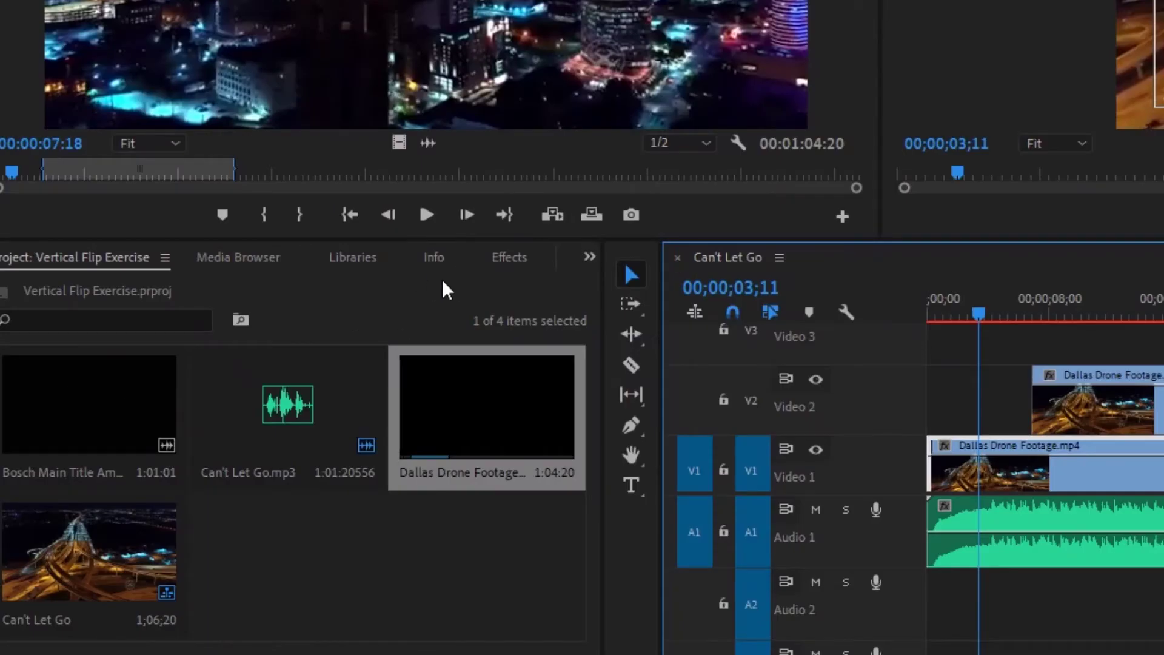
Step: Apply Vertical Flip from Video Effects > Transform to the V1 clip, realign the V2 copy to 0, and add Crop
{"action": "left_click", "coordinate": [509, 257]}
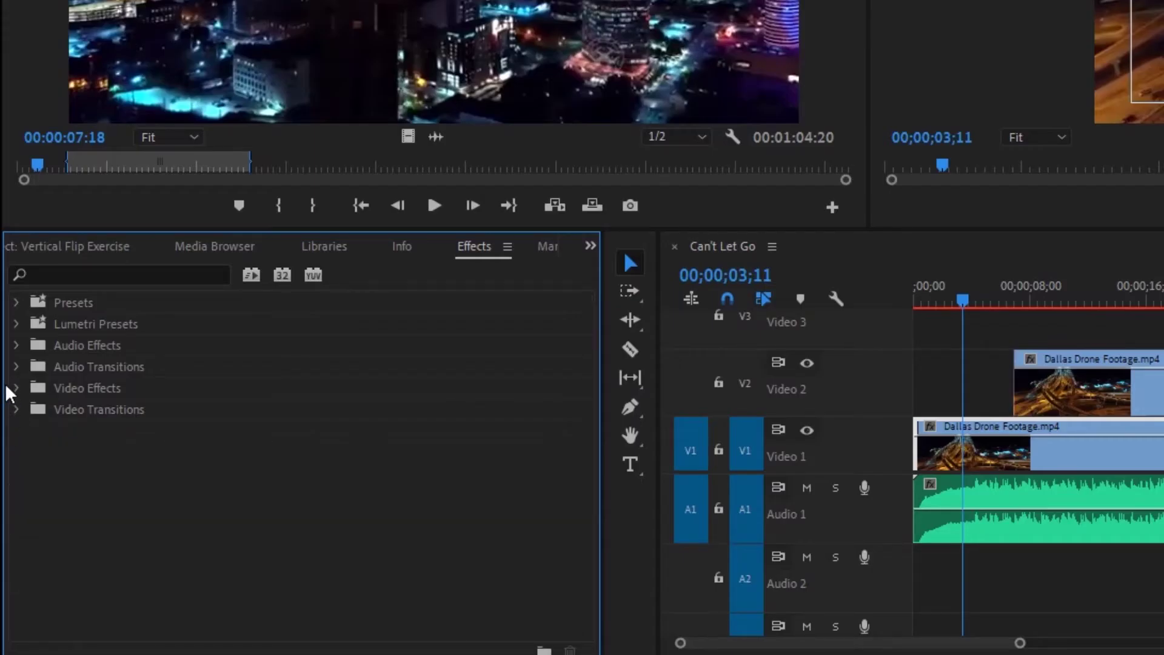
{"action": "left_click", "coordinate": [15, 388]}
{"action": "scroll", "coordinate": [36, 425], "scroll_direction": "down", "scroll_amount": 5}
{"action": "left_click", "coordinate": [30, 494]}
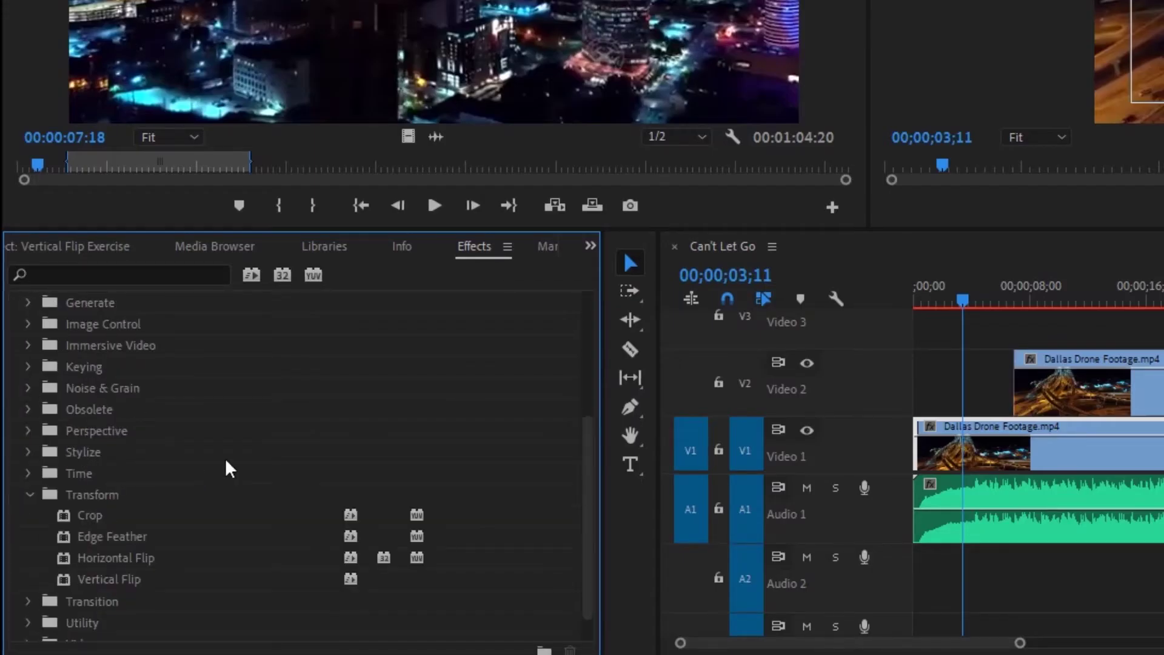
{"action": "scroll", "coordinate": [229, 469], "scroll_direction": "down", "scroll_amount": 1}
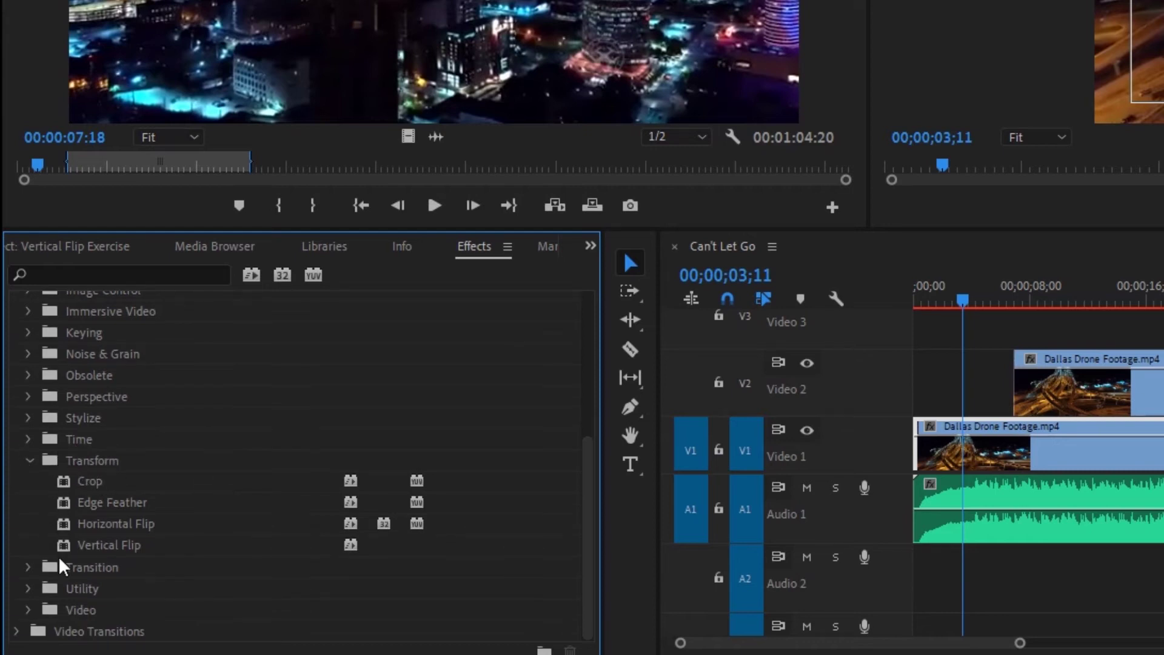
{"action": "left_click_drag", "start_coordinate": [103, 544], "coordinate": [1000, 453]}
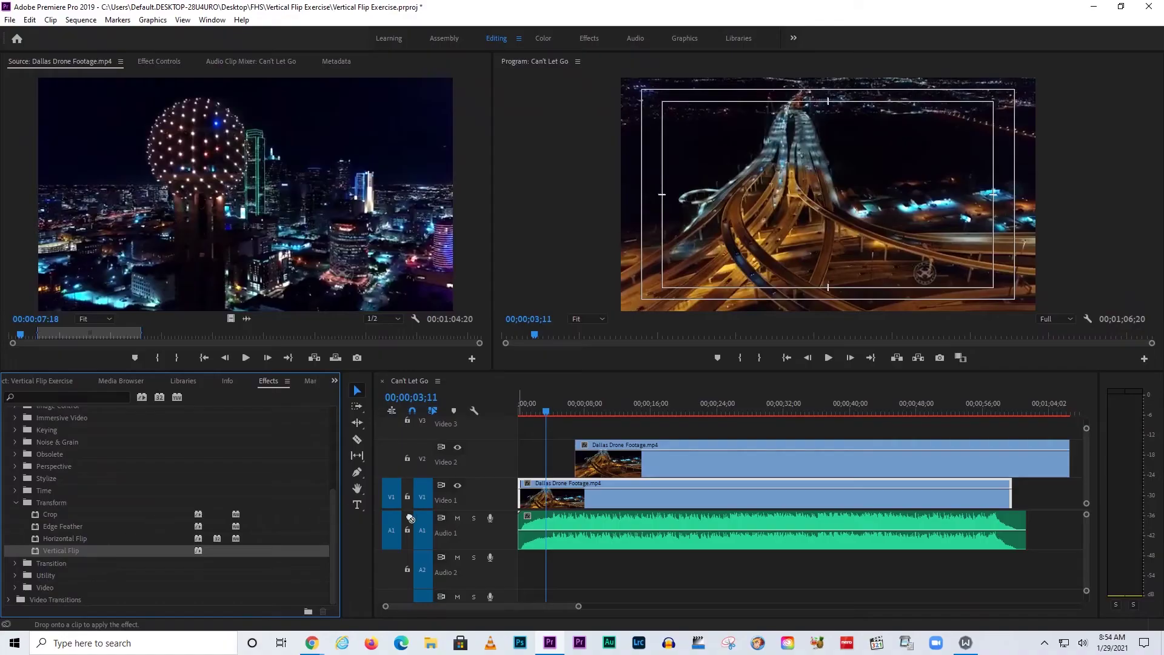
{"action": "left_click_drag", "start_coordinate": [569, 500], "coordinate": [569, 504]}
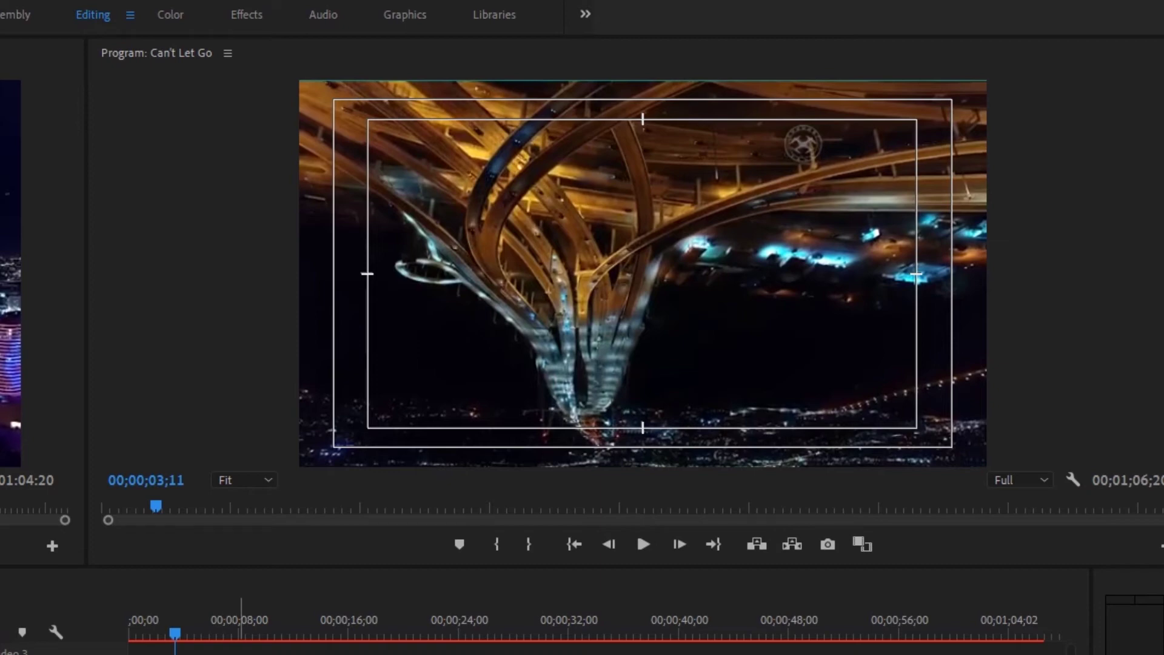
{"action": "left_click_drag", "start_coordinate": [637, 494], "coordinate": [570, 479]}
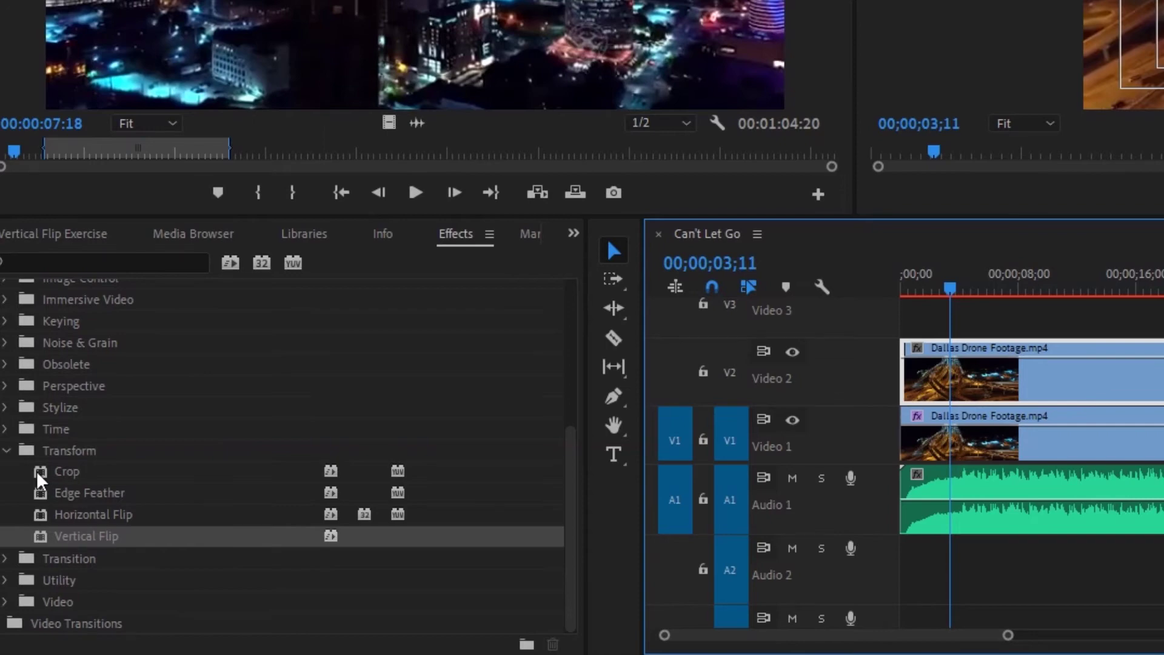
{"action": "left_click_drag", "start_coordinate": [37, 471], "coordinate": [1065, 387]}
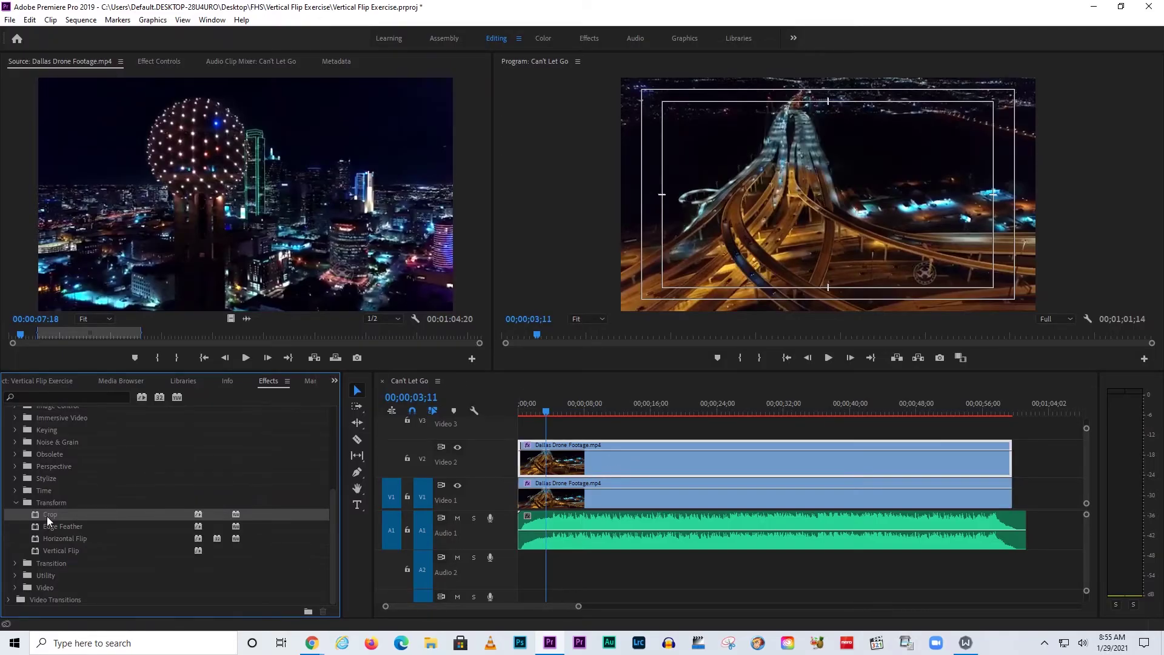
Step: In Effect Controls, set the V2 clip's Crop Bottom to 50% and play to preview the mirror
{"action": "left_click", "coordinate": [158, 63]}
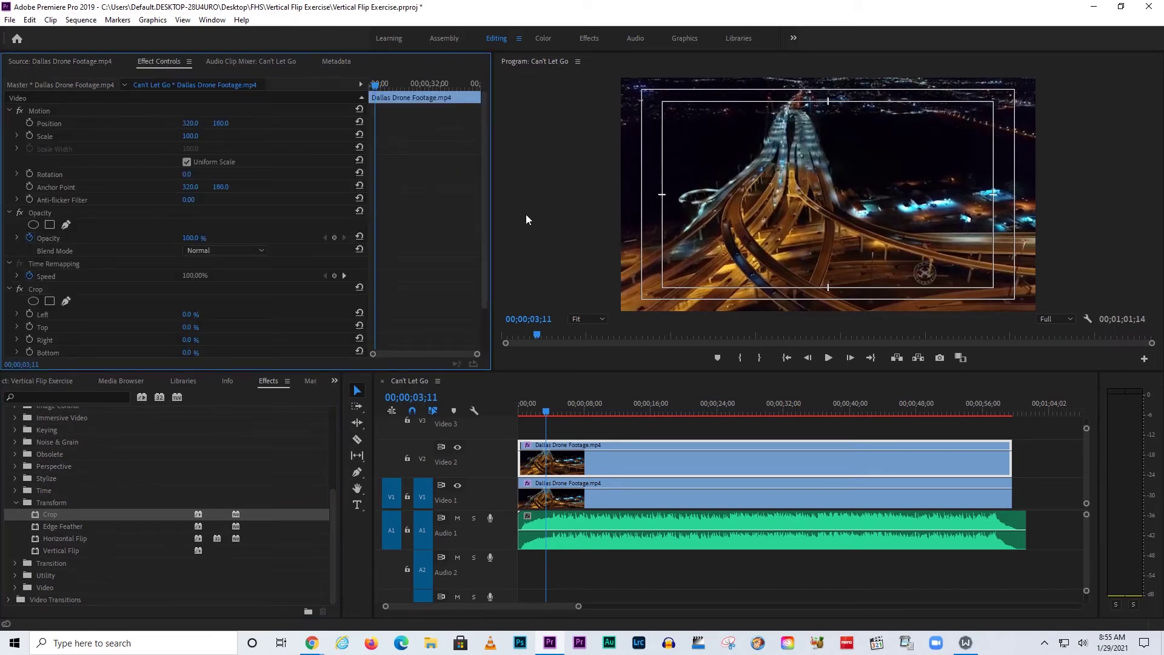
{"action": "left_click_drag", "start_coordinate": [485, 183], "coordinate": [481, 239]}
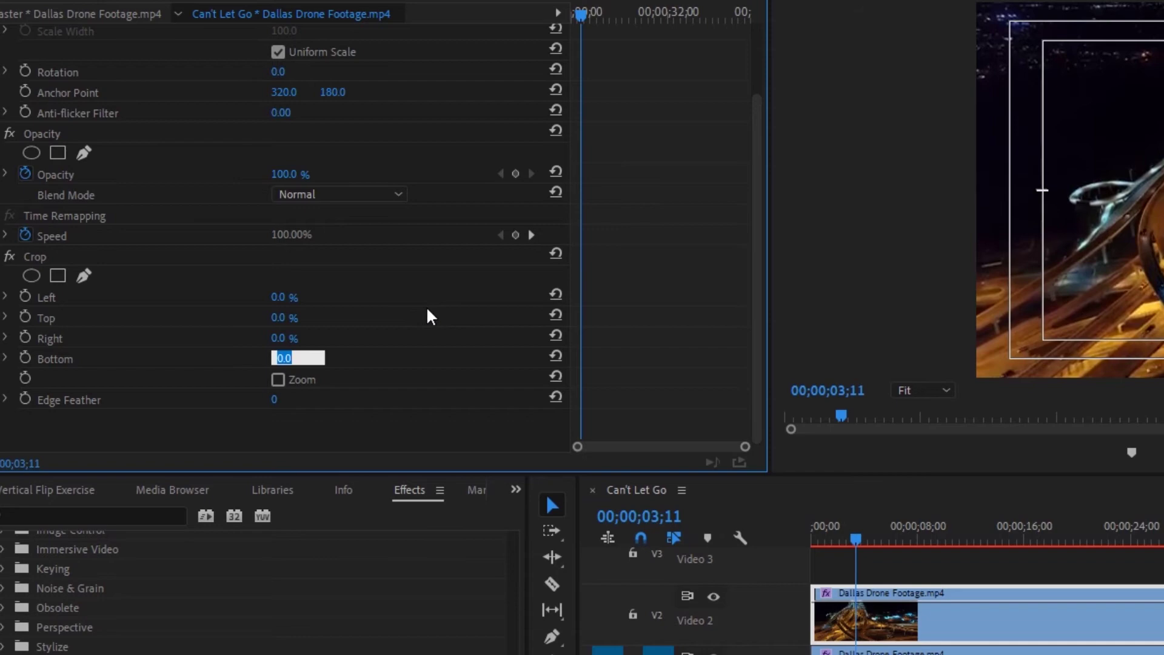
{"action": "type", "text": "50"}
{"action": "key", "text": "Return"}
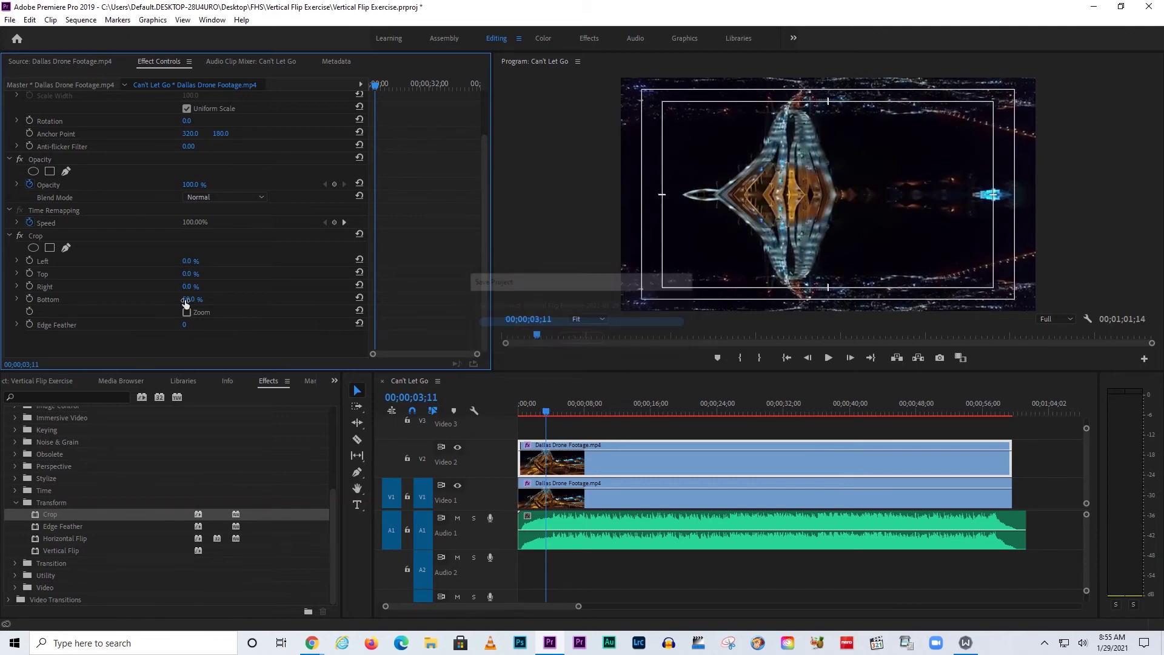
{"action": "key", "text": "space"}
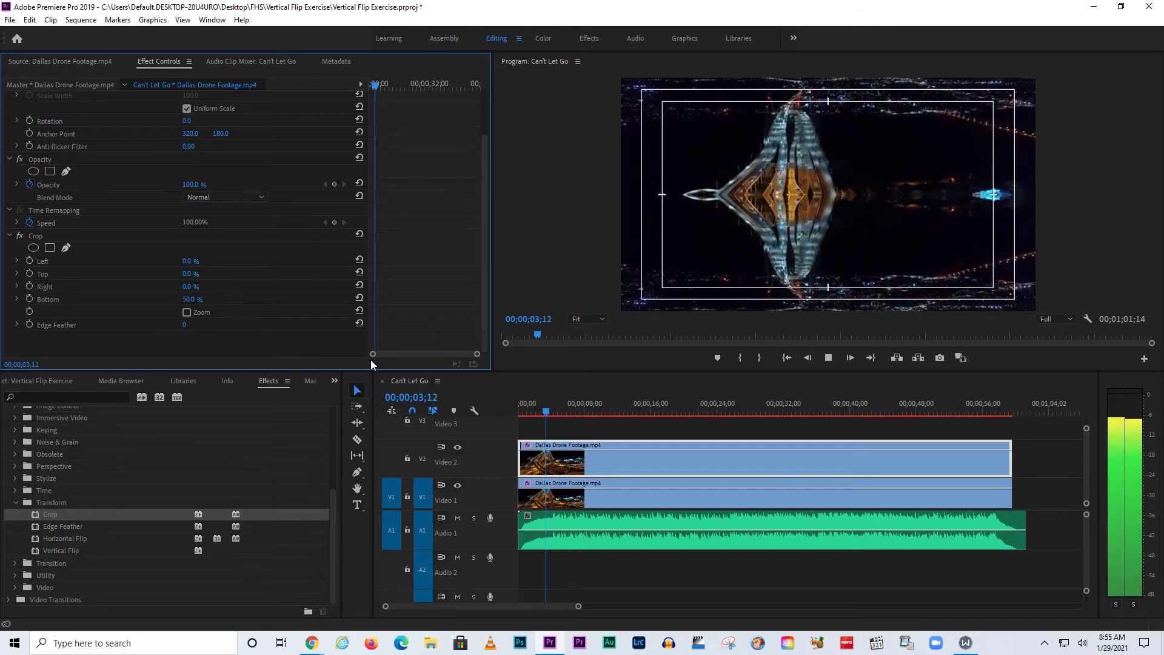
{"action": "key", "text": "space"}
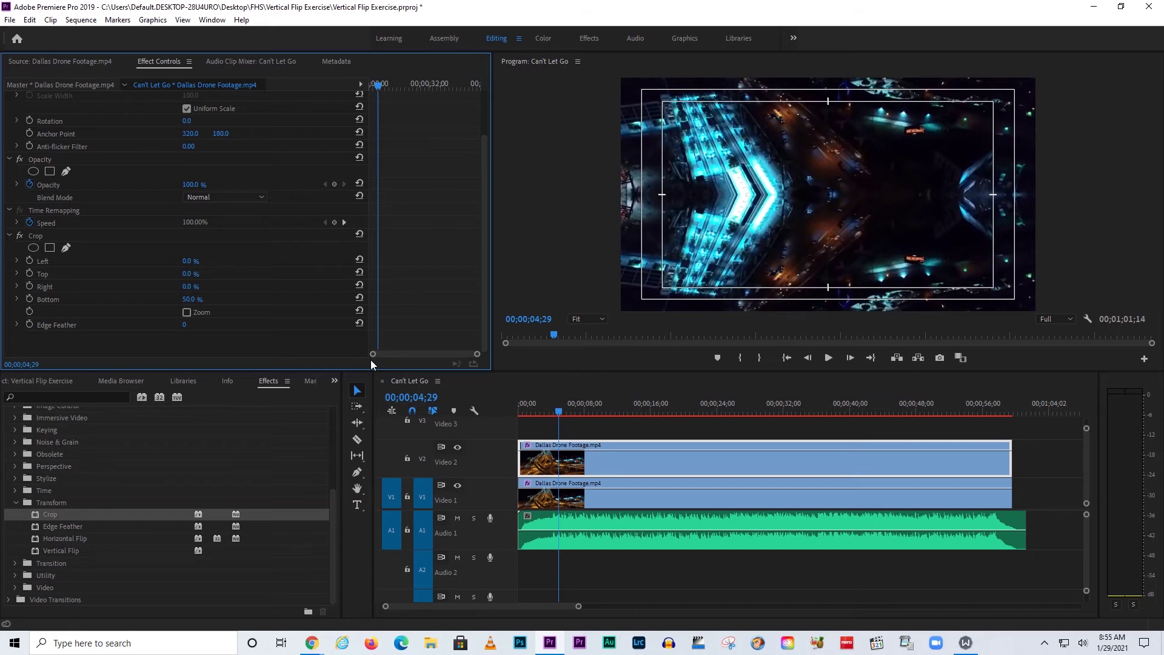
{"action": "key", "text": "space"}
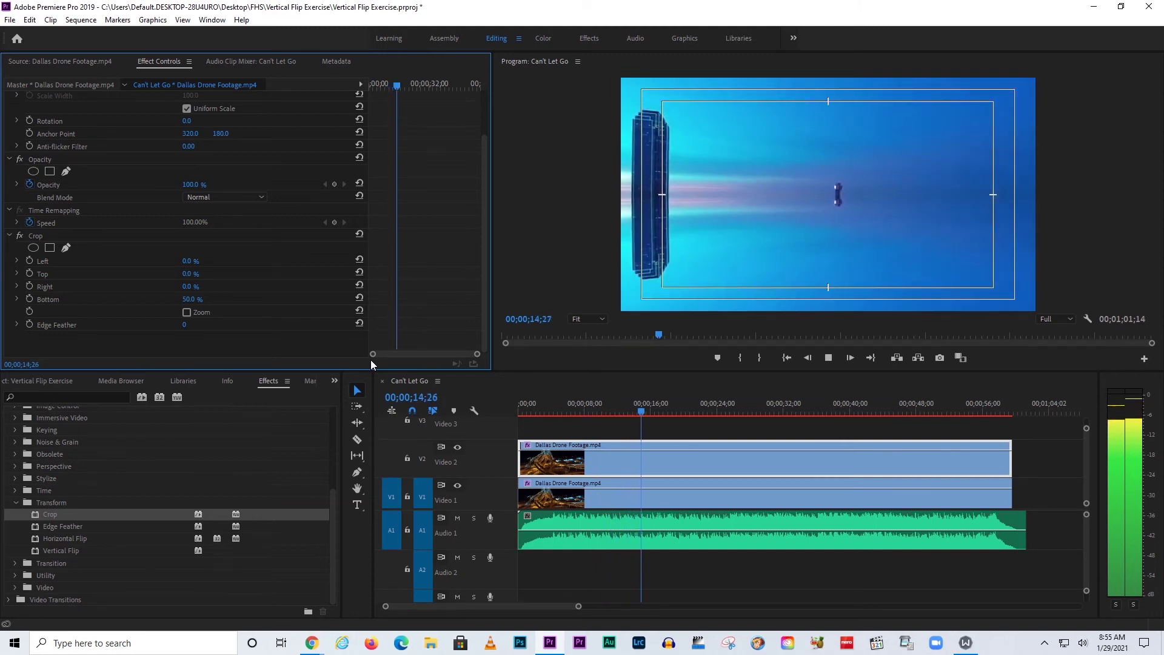
{"action": "key", "text": "space"}
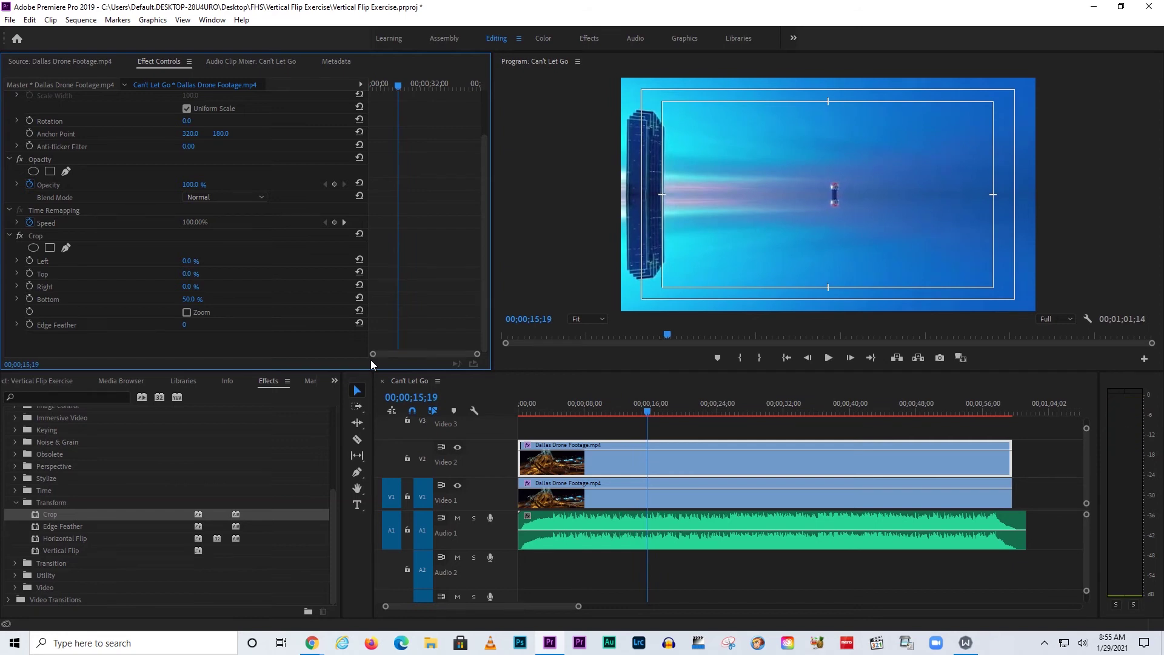
Step: Type a 'Downtown Dallas' title on Video 3 and stretch it from the sequence start to near the end
{"action": "left_click", "coordinate": [357, 506]}
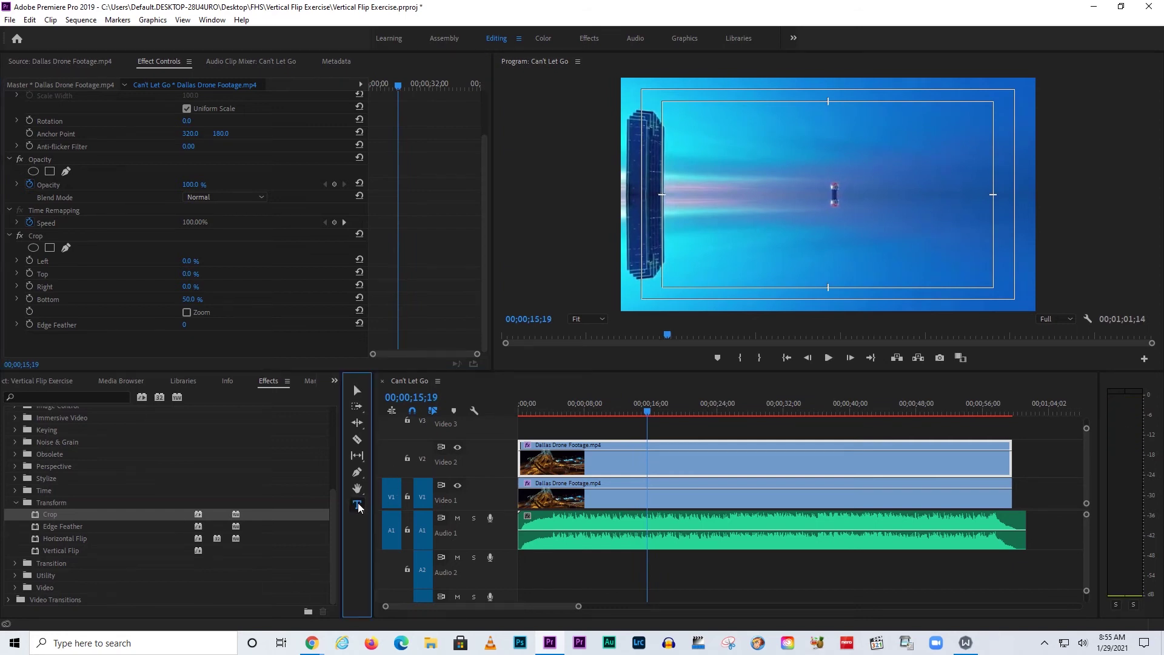
{"action": "left_click", "coordinate": [740, 181]}
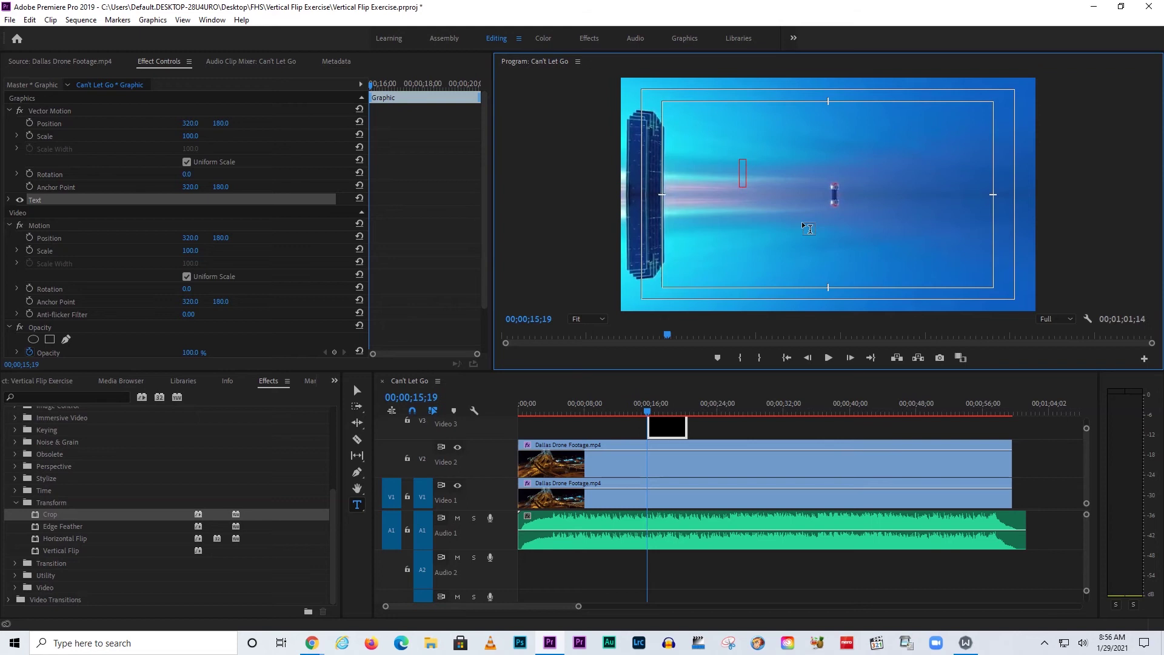
{"action": "type", "text": "Downtown D"}
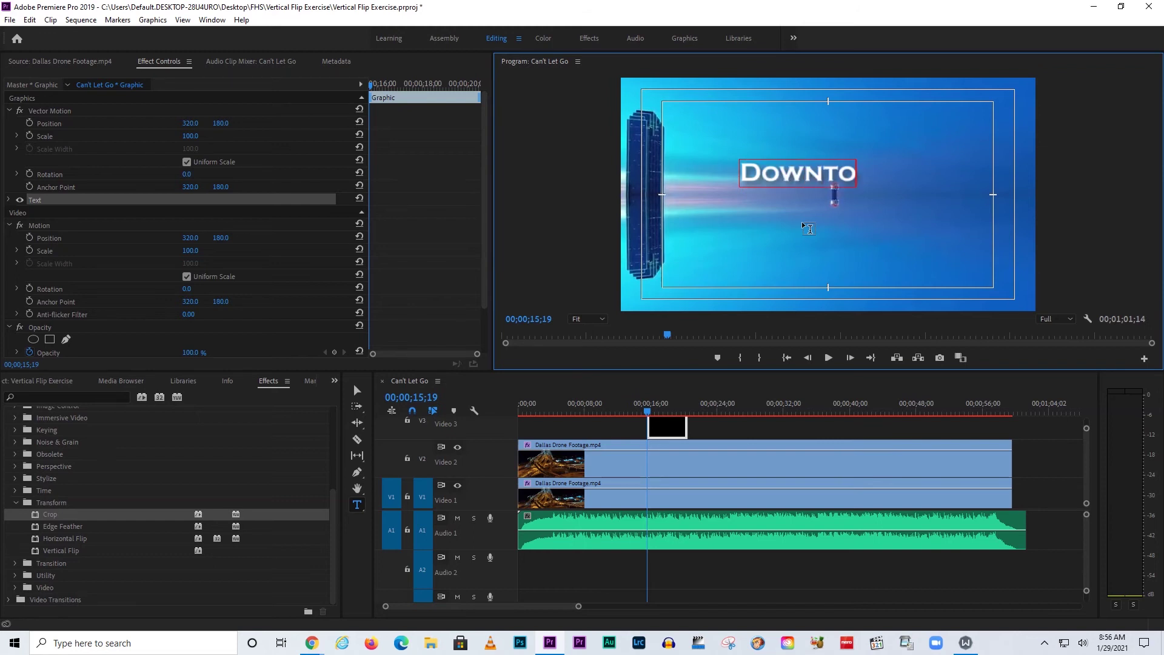
{"action": "type", "text": "allas"}
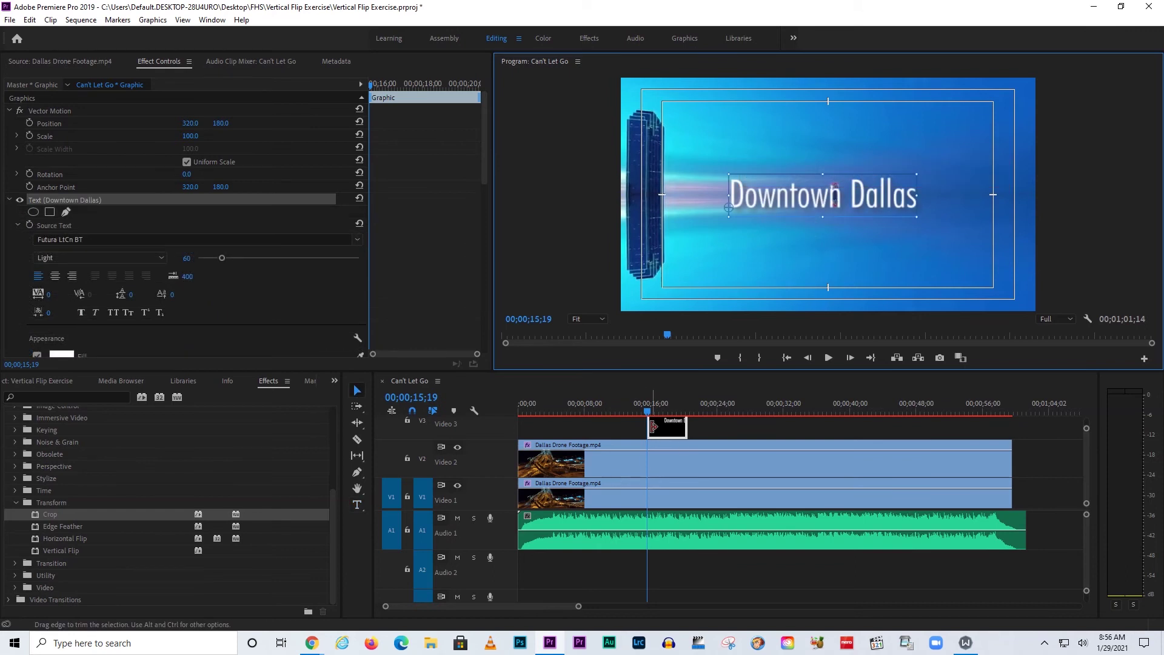
{"action": "left_click_drag", "start_coordinate": [653, 427], "coordinate": [520, 426]}
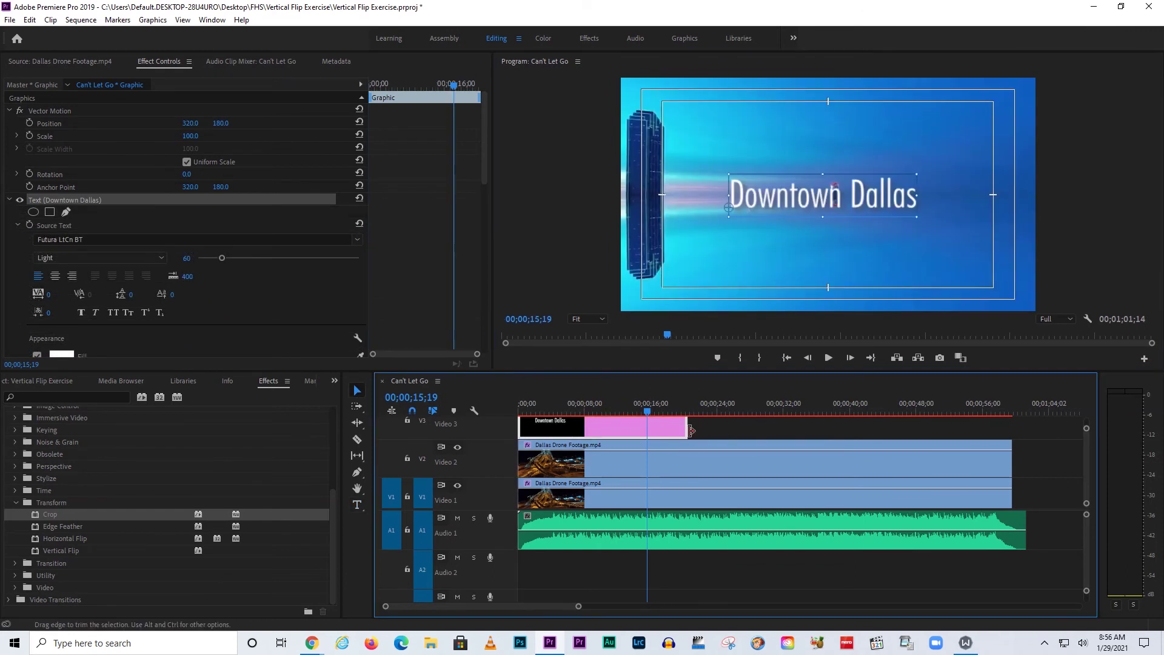
{"action": "left_click_drag", "start_coordinate": [685, 429], "coordinate": [961, 447]}
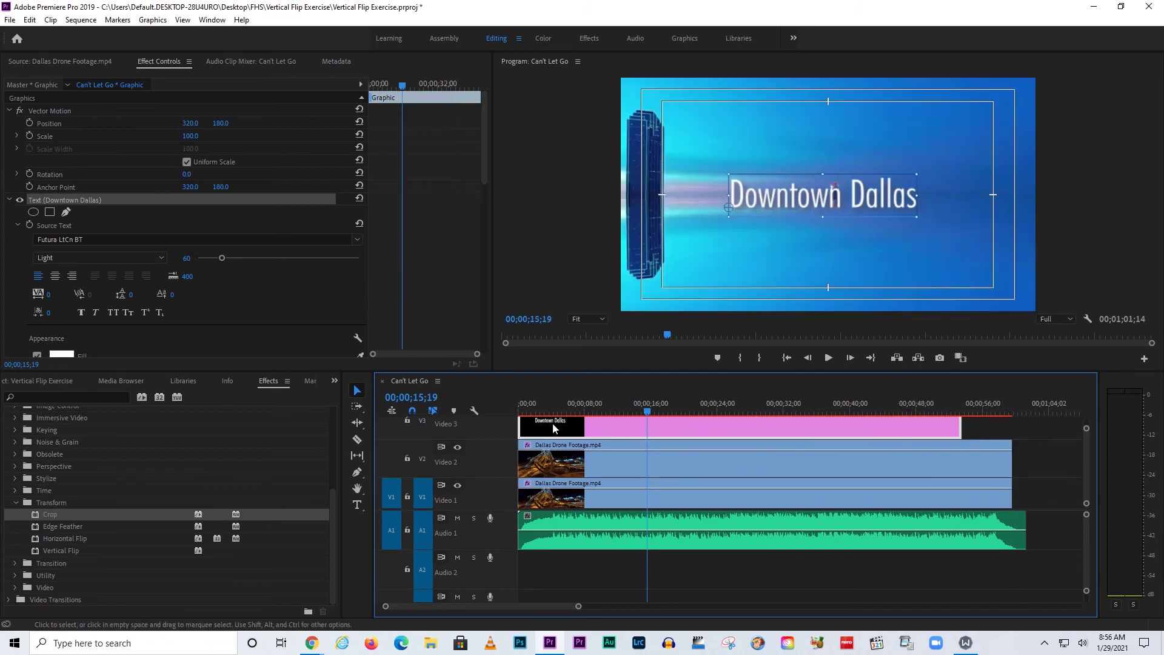
Step: Play the titled sequence from the start, stop at the 00;00;08;29 beat, and select the Razor tool
{"action": "mouse_move", "coordinate": [606, 407]}
{"action": "left_mouse_down"}
{"action": "mouse_move", "coordinate": [527, 403]}
{"action": "mouse_move", "coordinate": [623, 400]}
{"action": "left_mouse_up"}
{"action": "key", "text": "Home"}
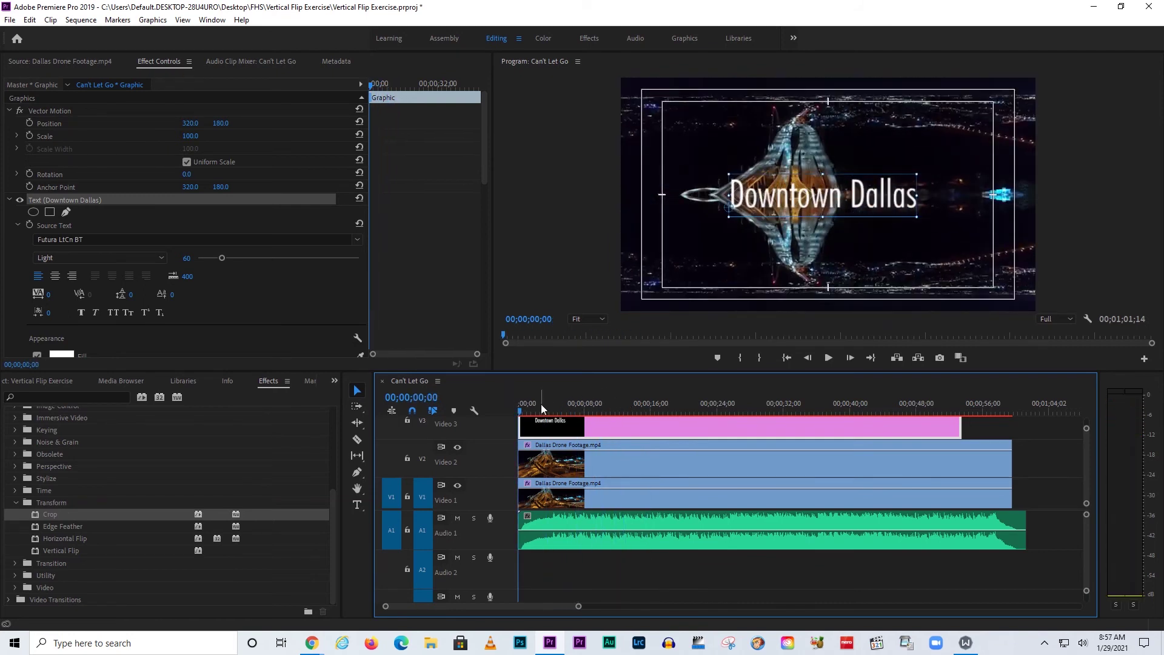
{"action": "key", "text": "space"}
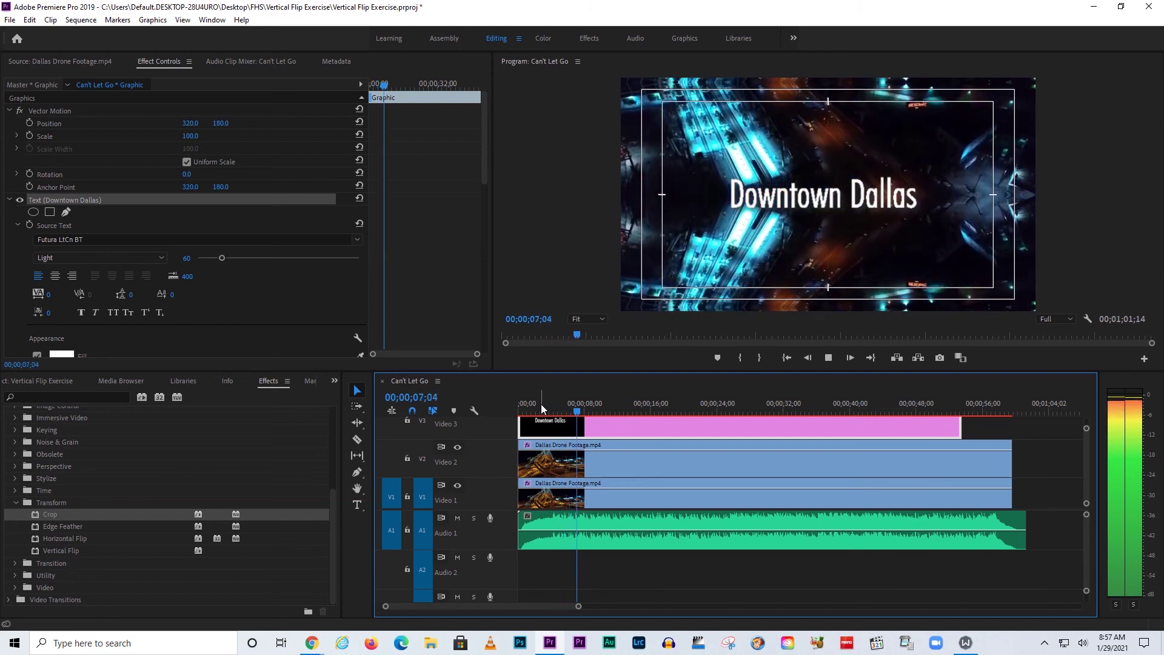
{"action": "key", "text": "space"}
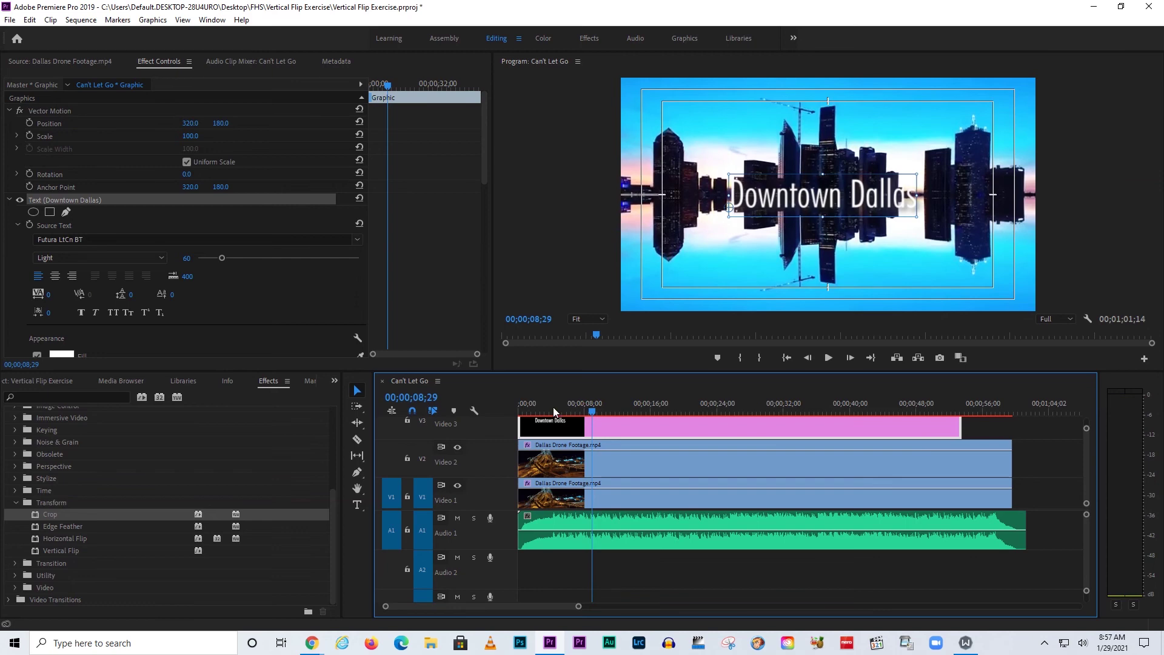
{"action": "left_click", "coordinate": [357, 439]}
Step: Razor the V3 title at 00;00;08;29 and again at the 00;00;14;27 beat
{"action": "left_click", "coordinate": [592, 429]}
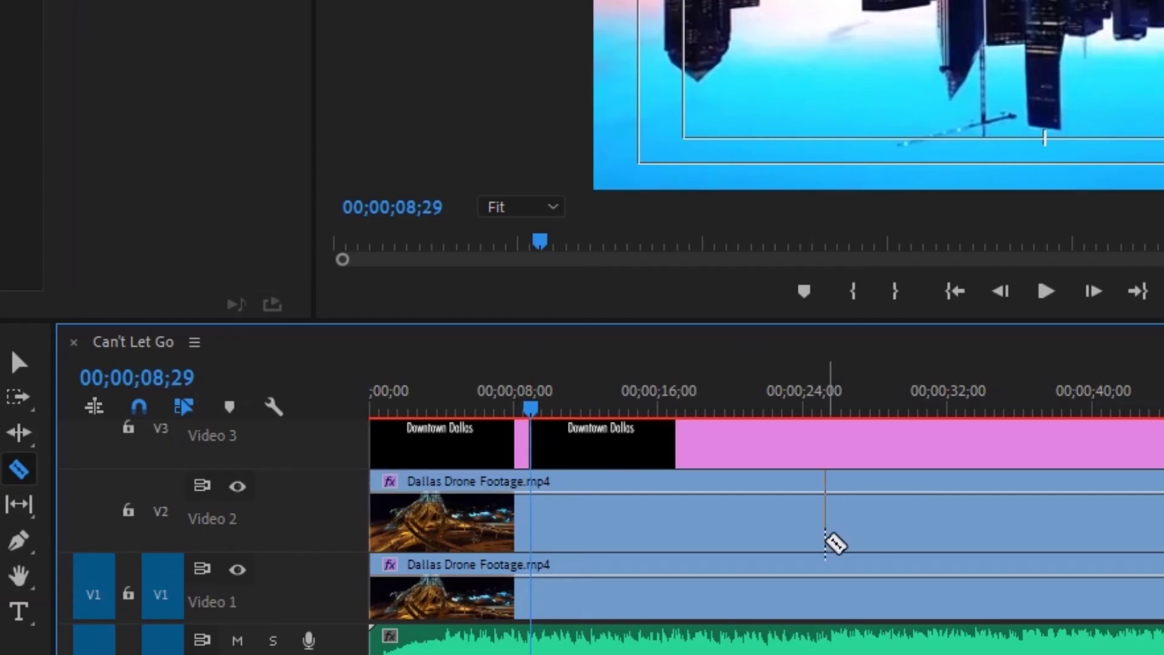
{"action": "key", "text": "space"}
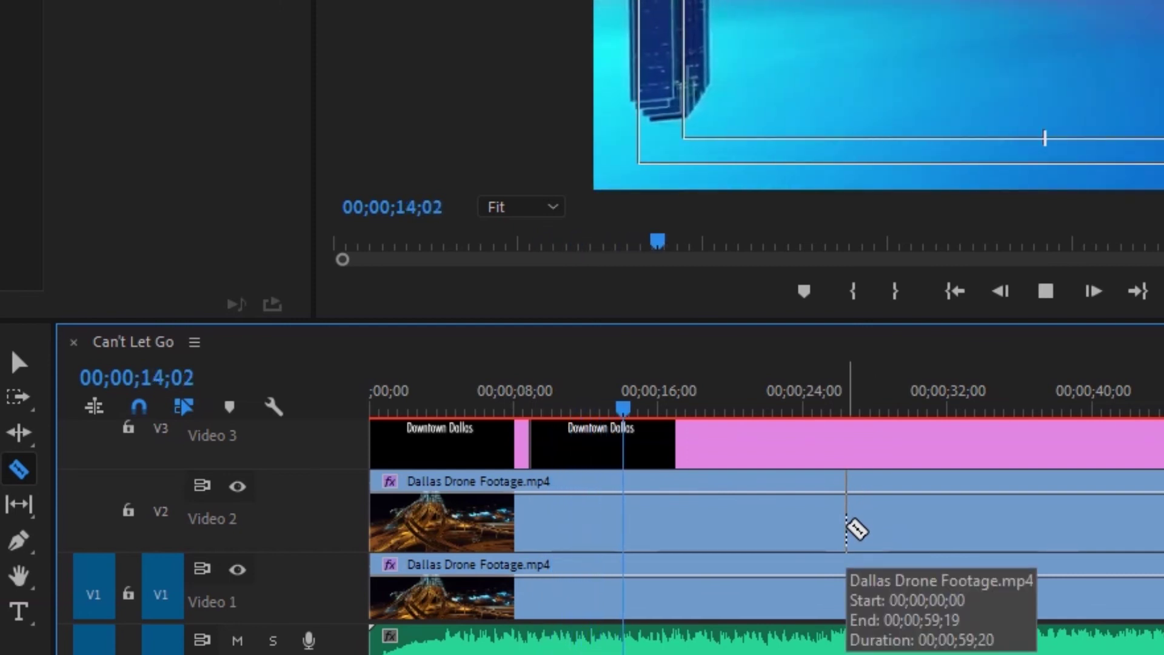
{"action": "key", "text": "space"}
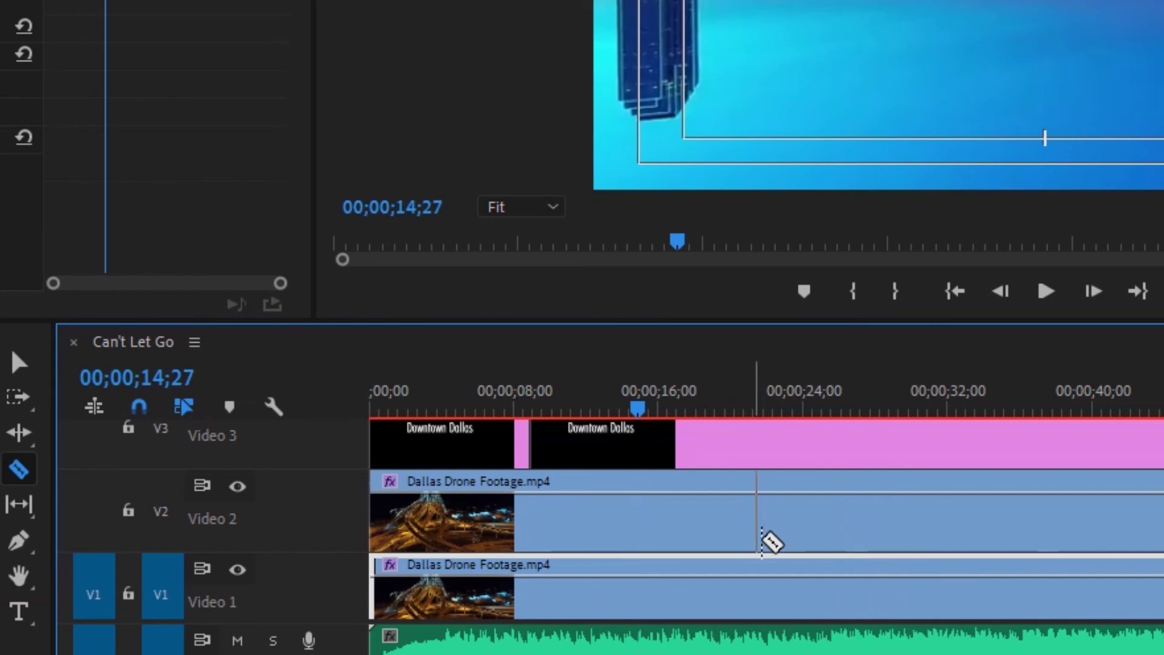
{"action": "left_click", "coordinate": [641, 463]}
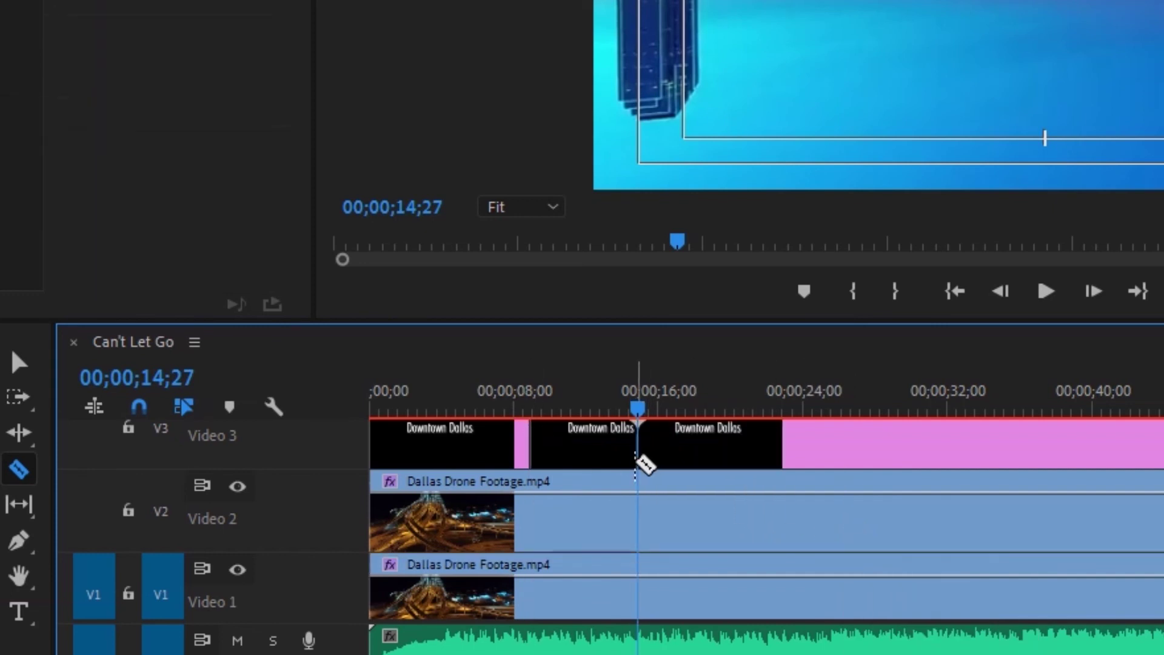
Step: Select the middle title piece and edit its text to read 'January 2021'
{"action": "left_click", "coordinate": [583, 406]}
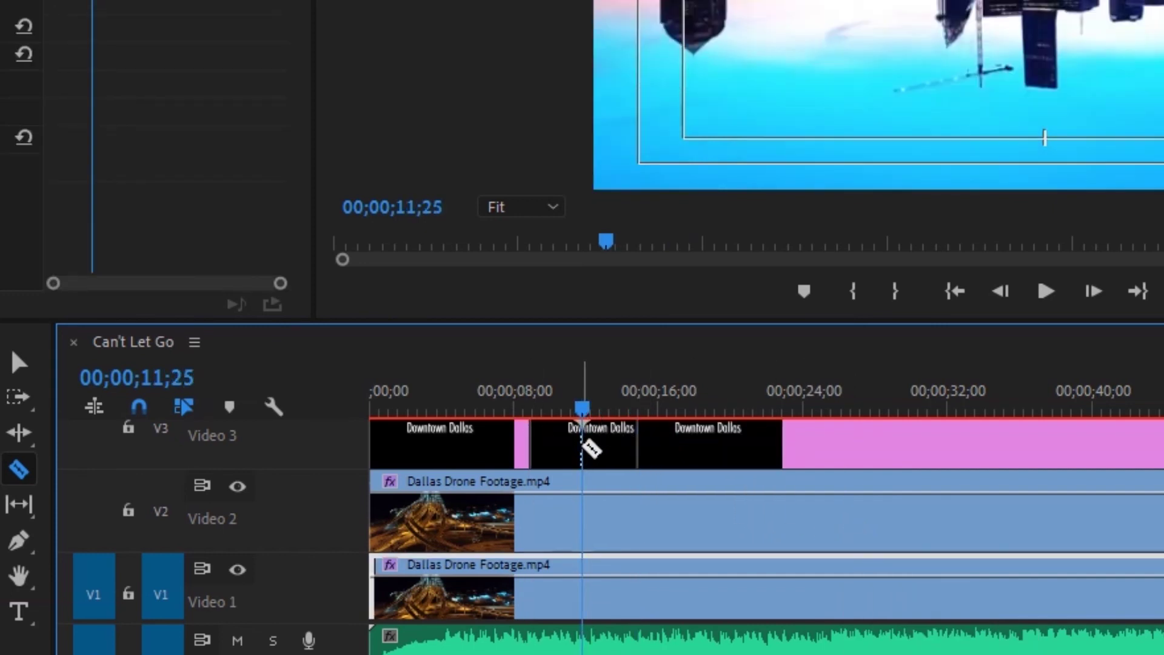
{"action": "key", "text": "v"}
{"action": "left_click", "coordinate": [587, 453]}
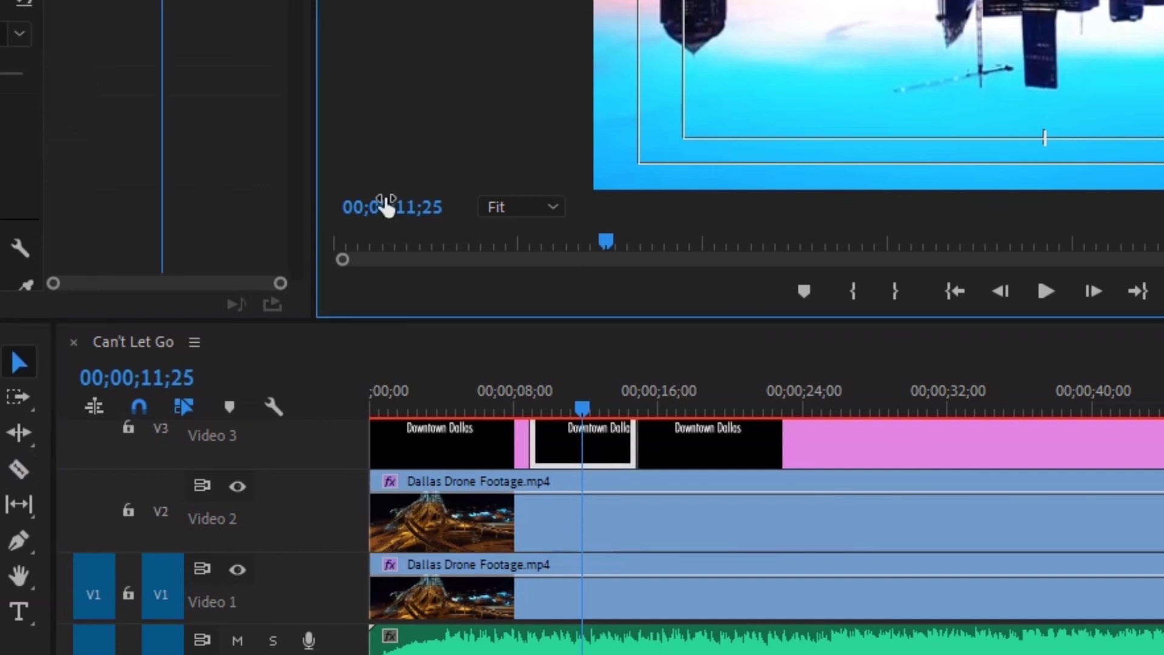
{"action": "left_click", "coordinate": [19, 611]}
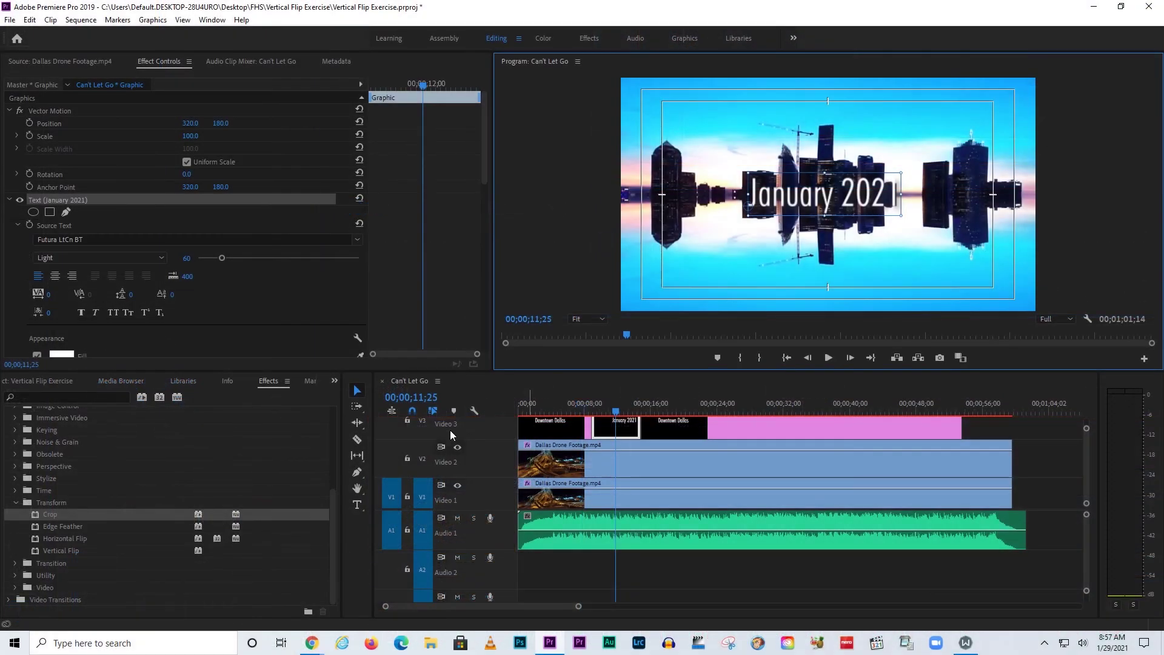
{"action": "left_click", "coordinate": [558, 405]}
{"action": "key", "text": "space"}
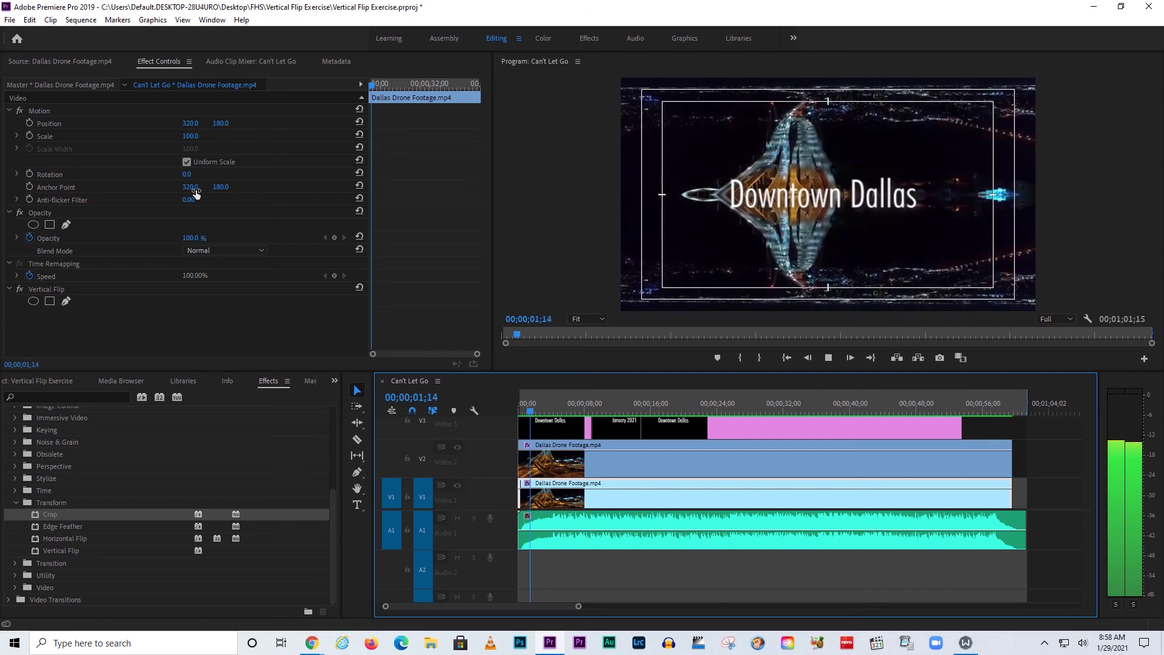
{"action": "key", "text": "space"}
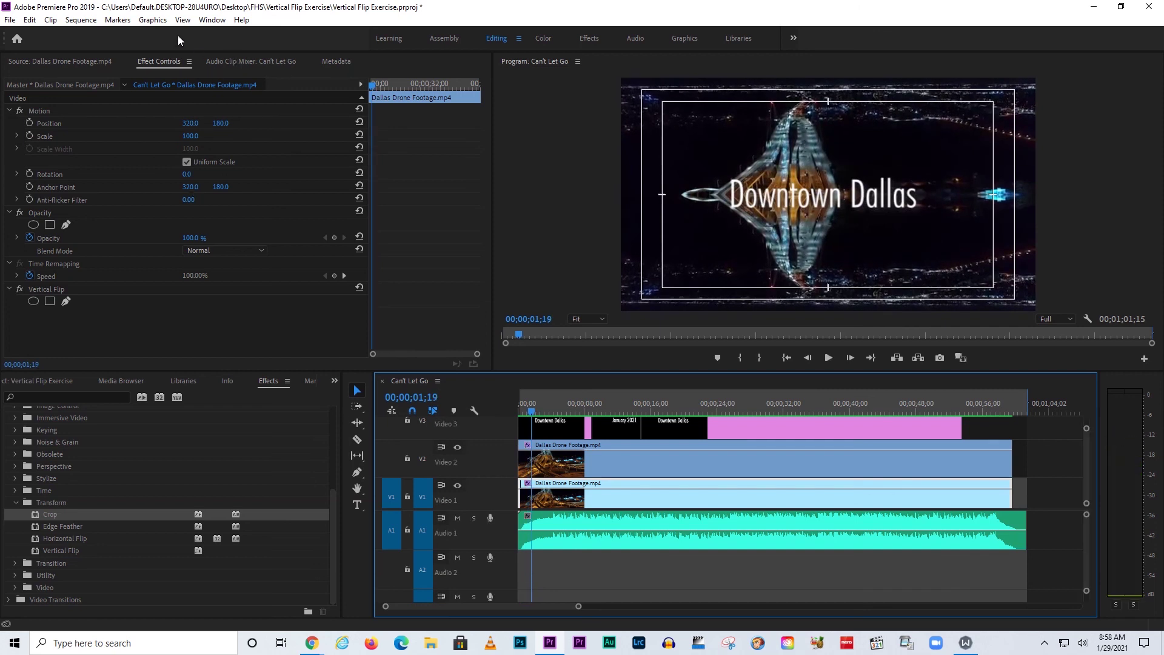
{"action": "left_click", "coordinate": [11, 20]}
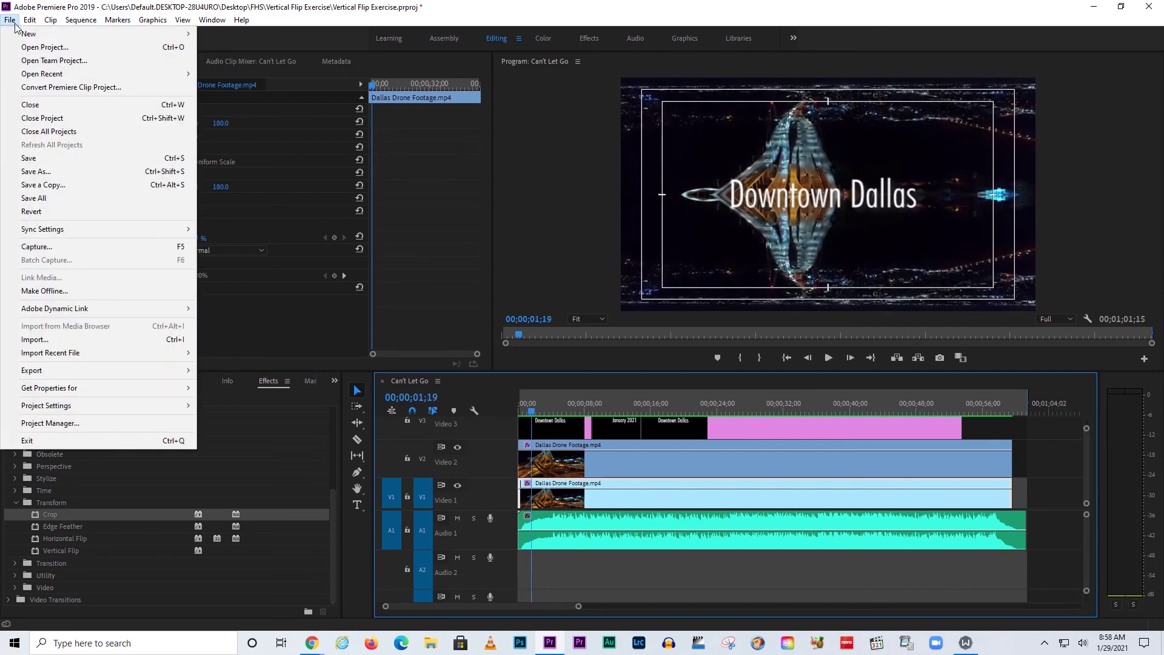
{"action": "key", "text": "Escape"}
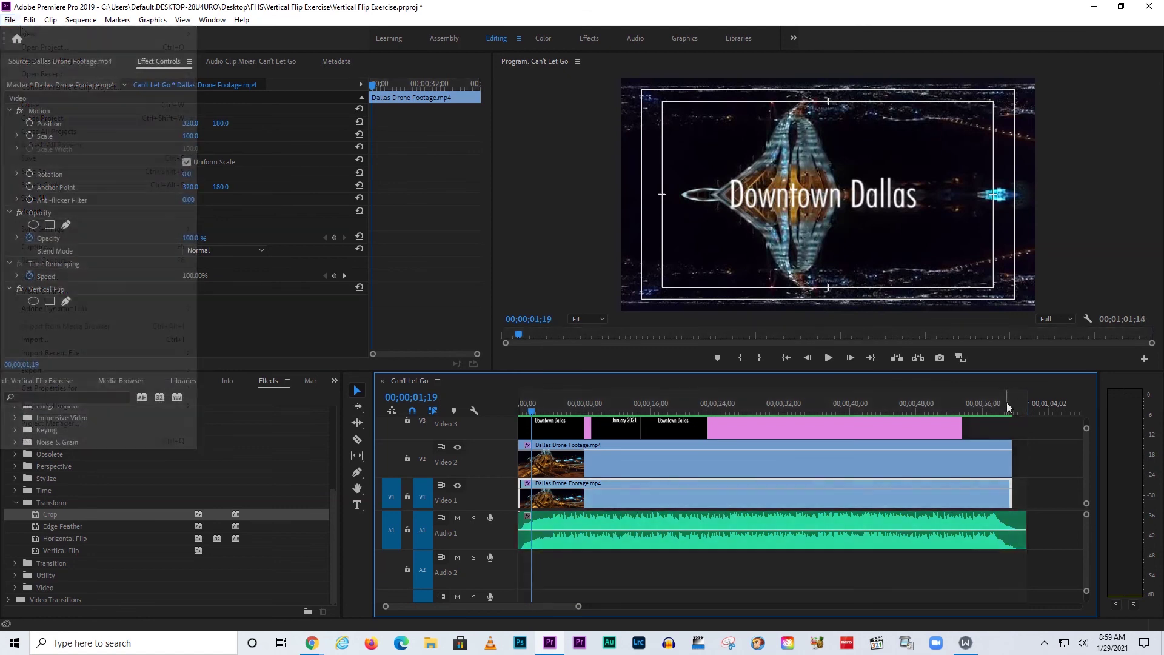